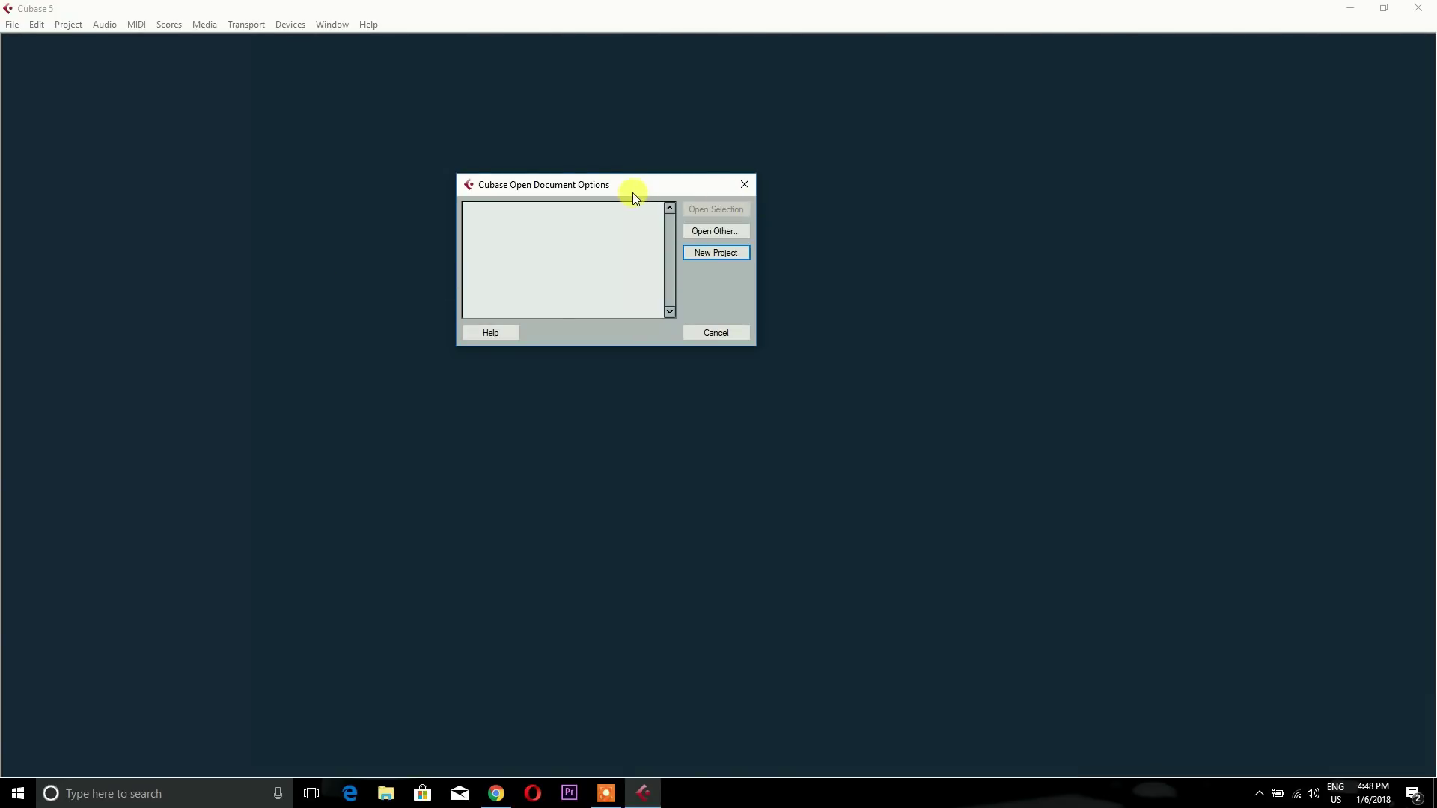
Create a new project from the Empty template, stored in the 'cubase lesson 2' folder
drag(632, 192, 662, 195)
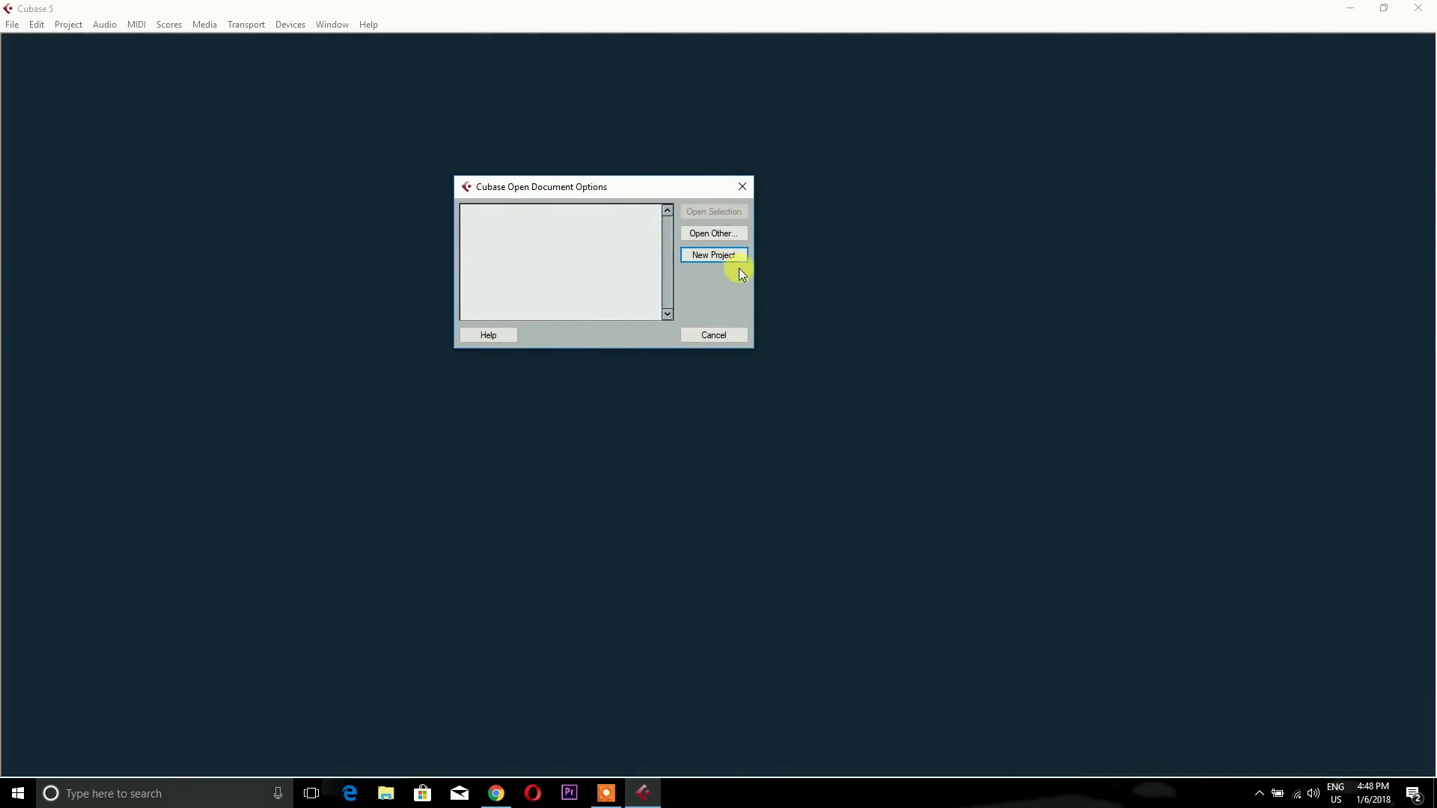
click(708, 257)
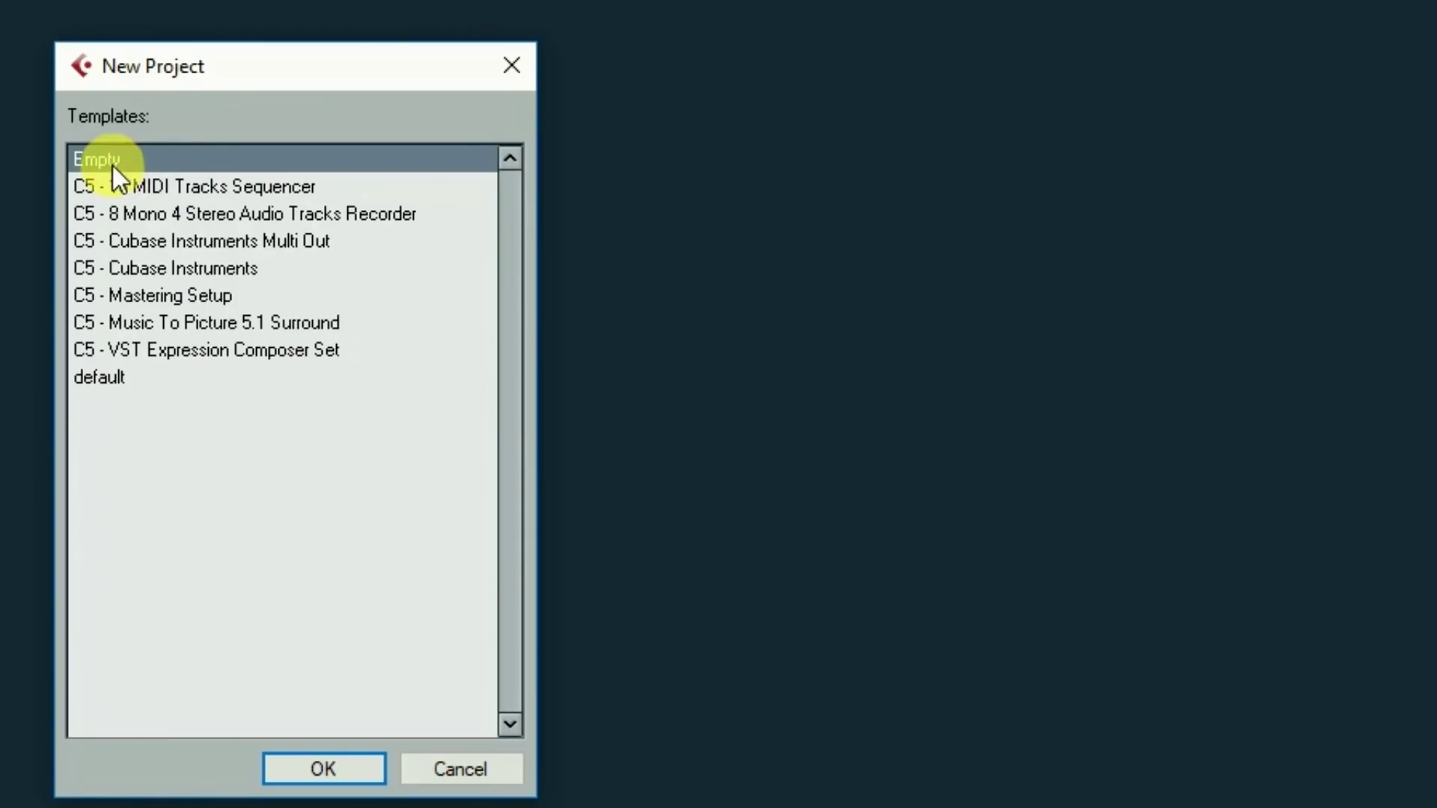
double_click(114, 163)
scroll(557, 270, down, 2)
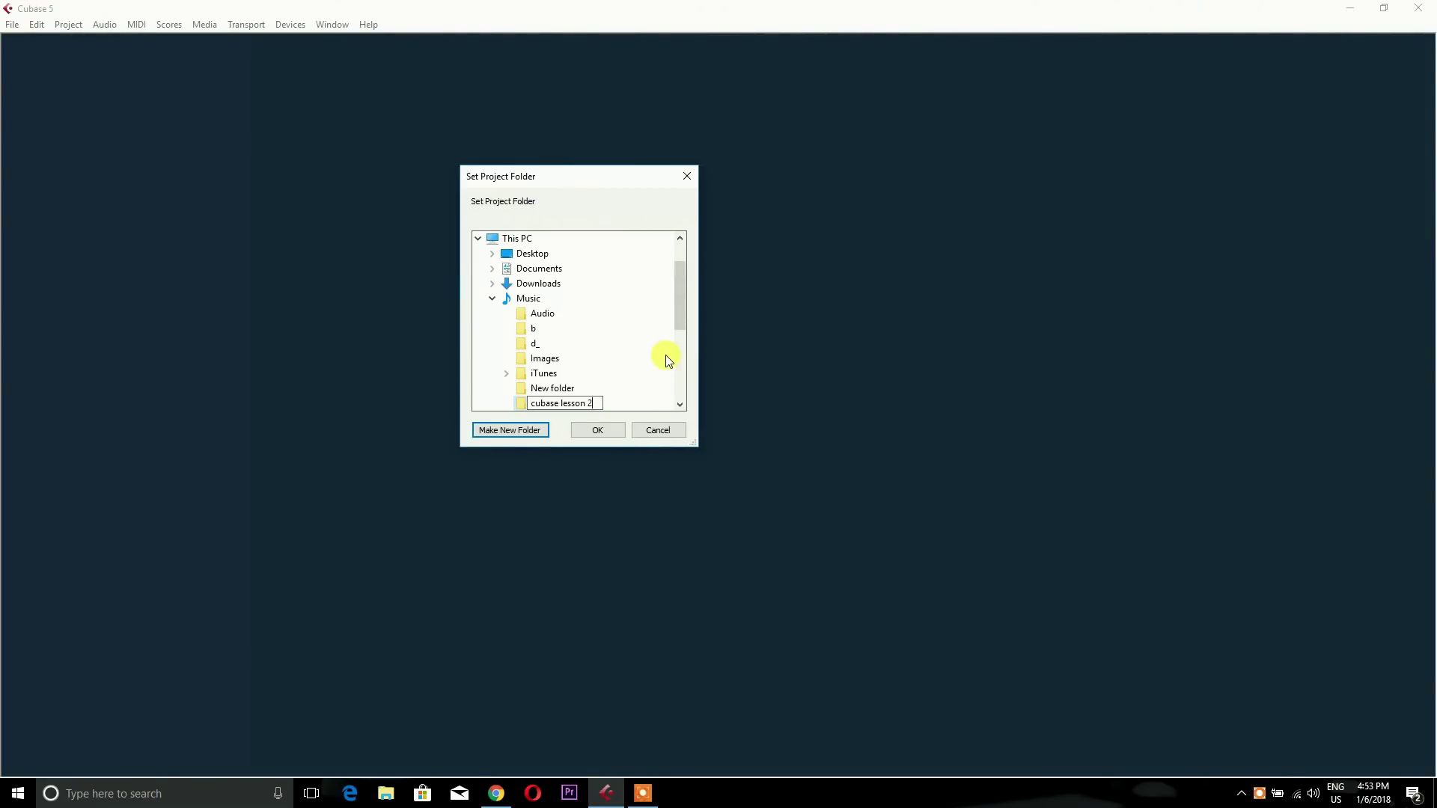
click(612, 431)
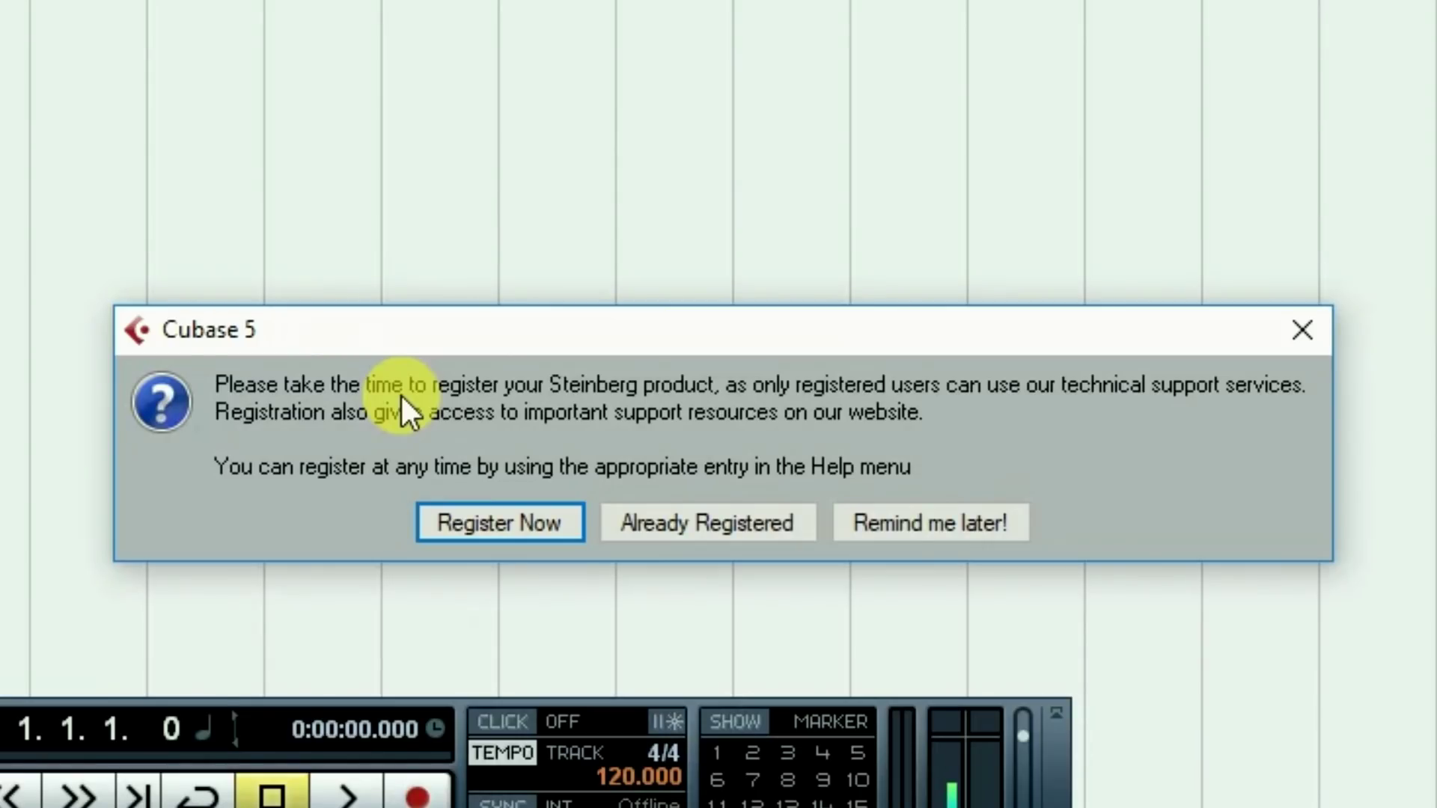
Dismiss the registration reminder as Already Registered and move the transport panel lower
drag(588, 335, 113, 41)
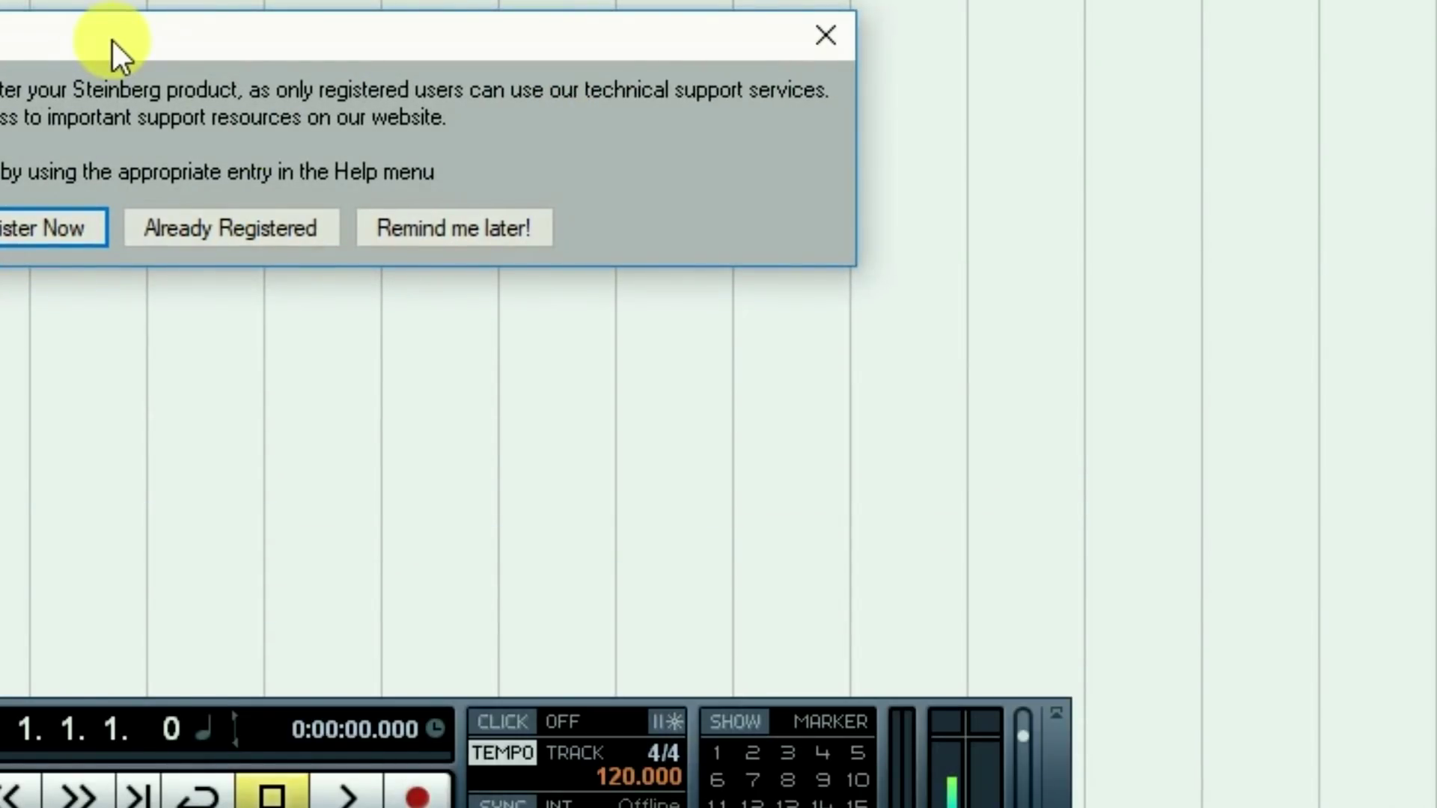
click(283, 233)
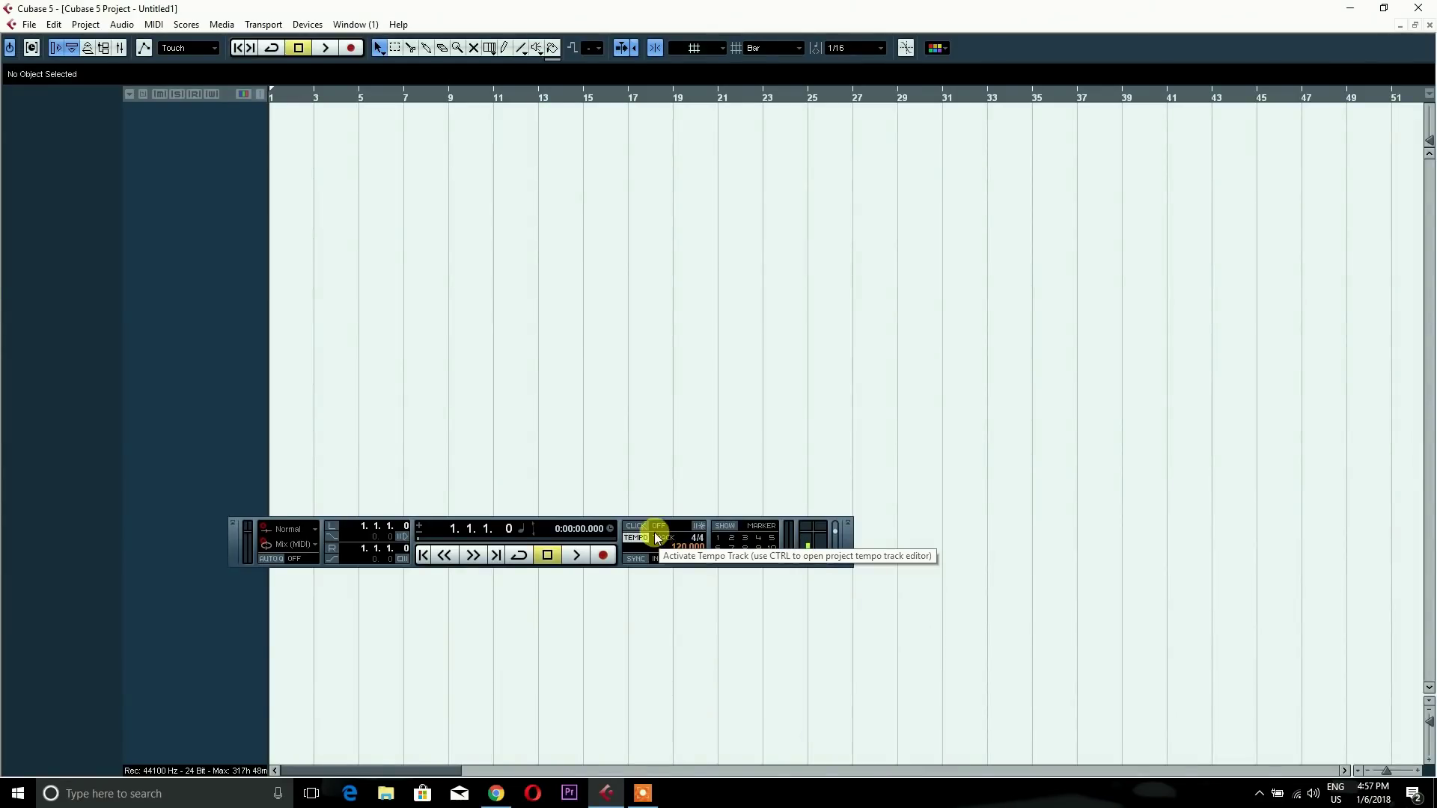
drag(618, 524, 660, 598)
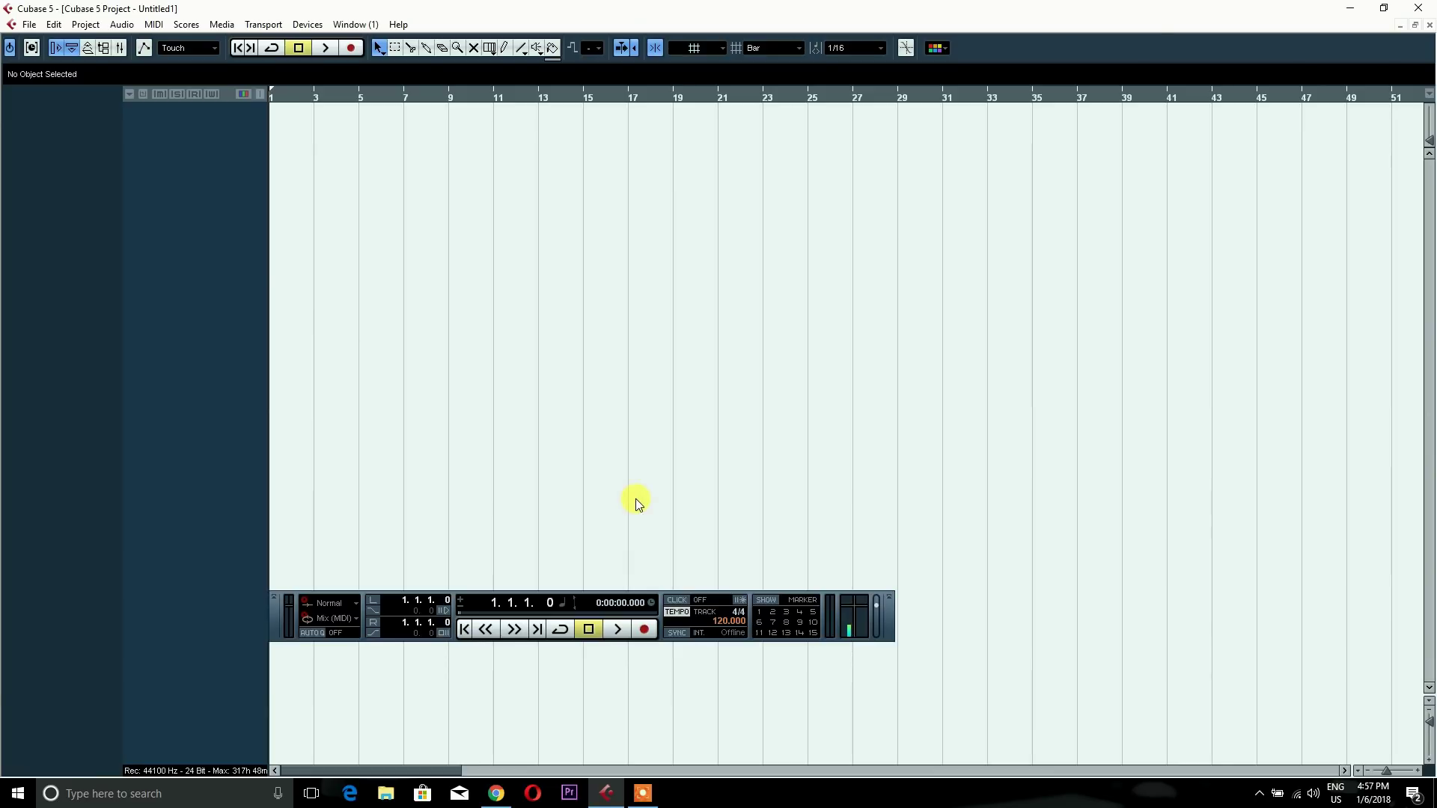
Open Device Setup and list the available ASIO drivers on the VST Audio System page
click(304, 28)
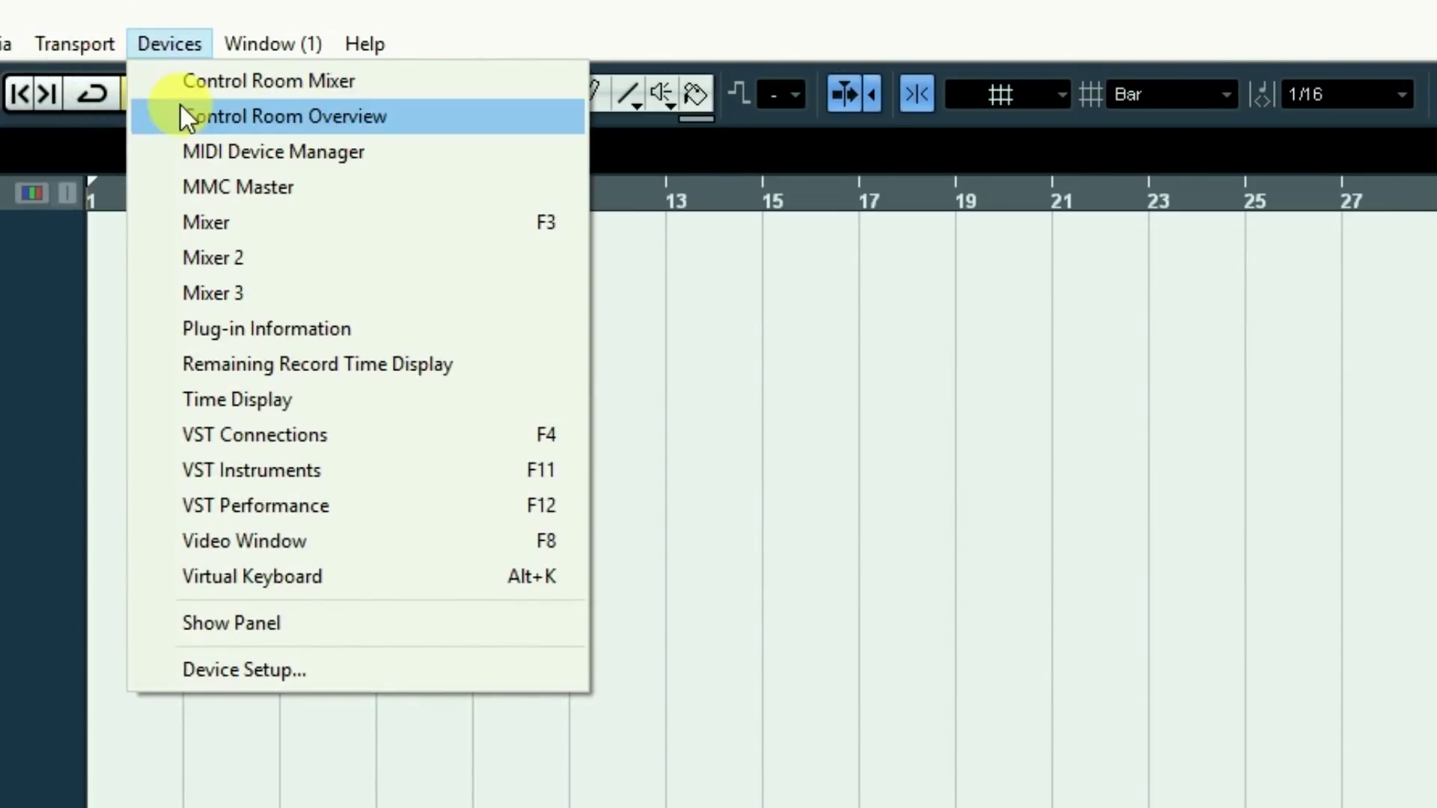
click(242, 670)
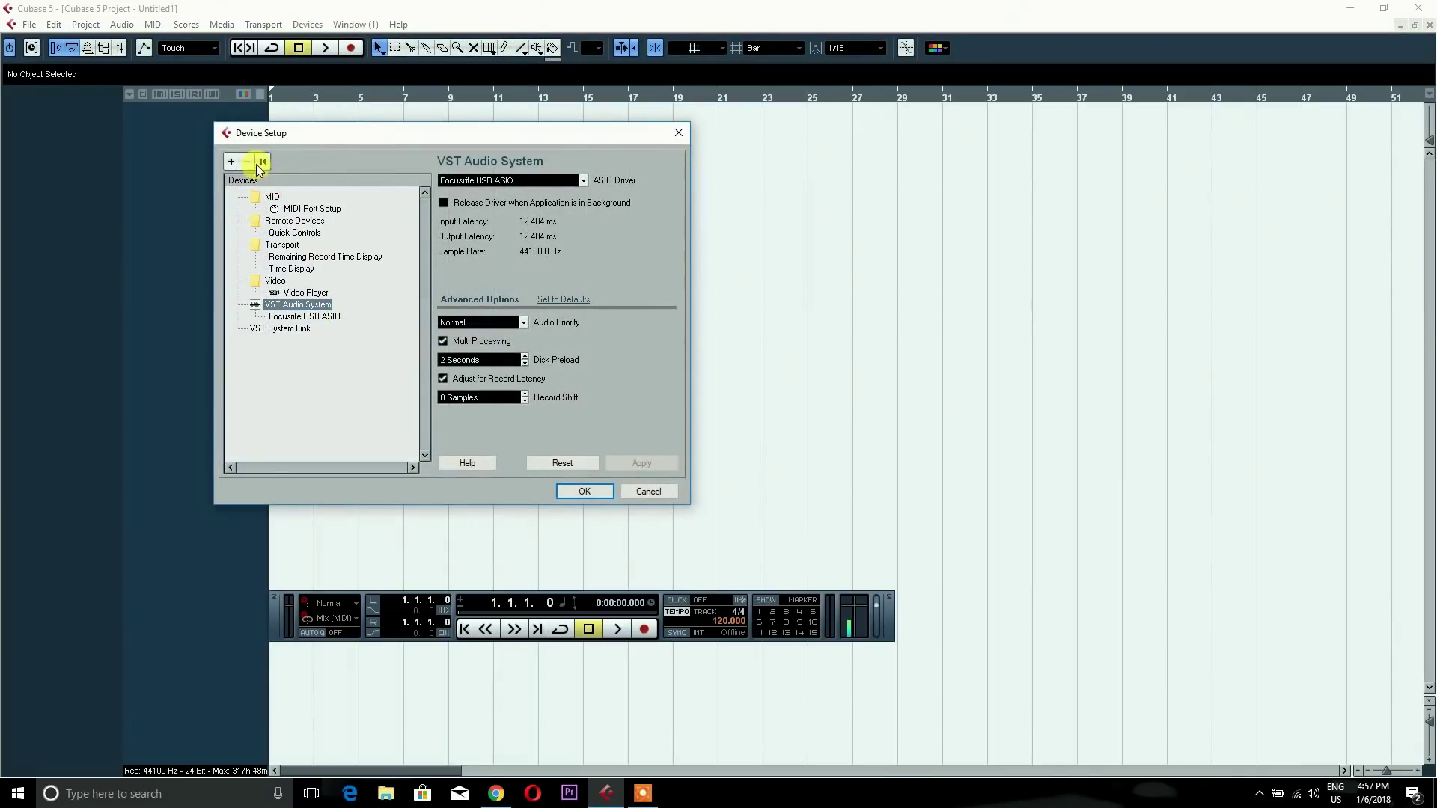
drag(266, 134, 363, 100)
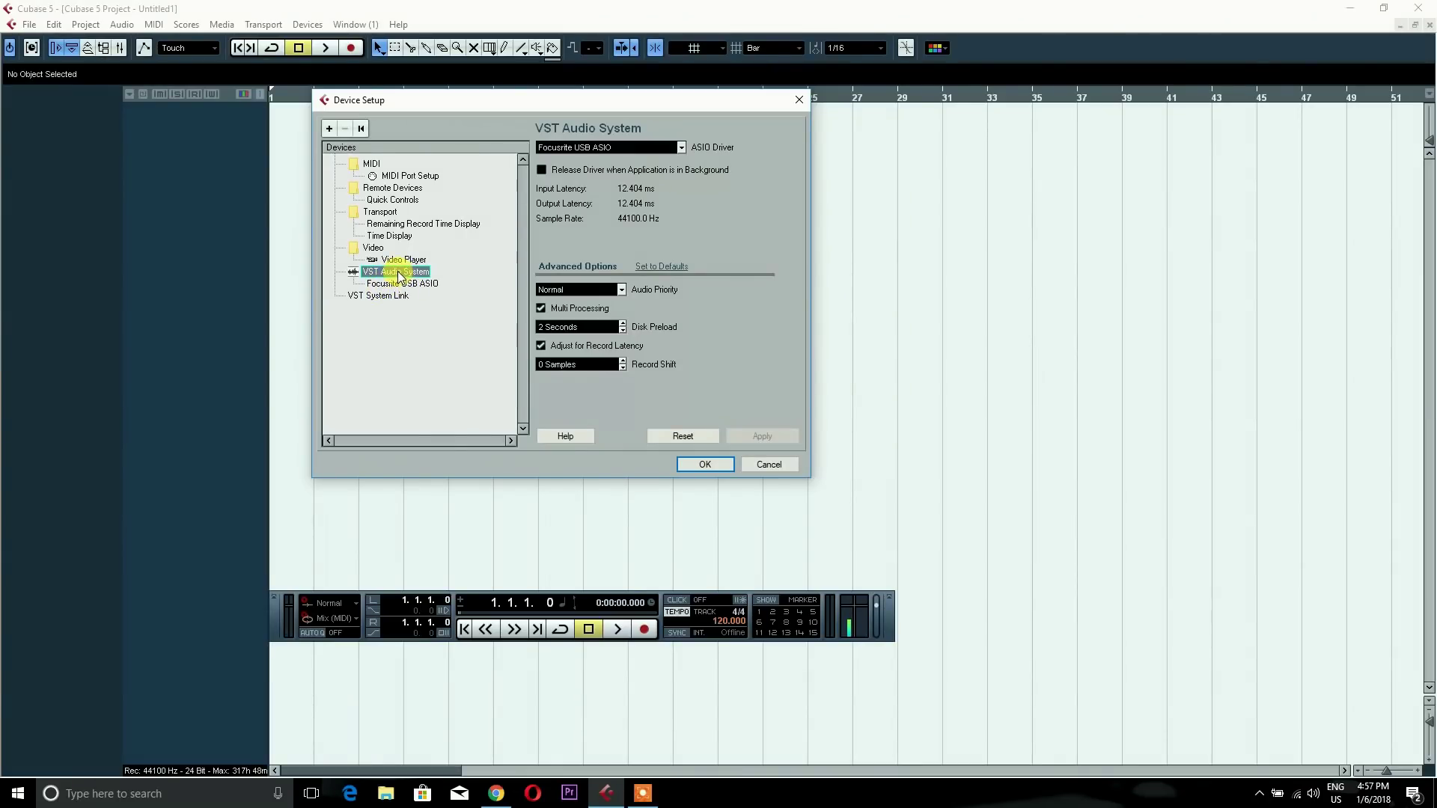
click(681, 147)
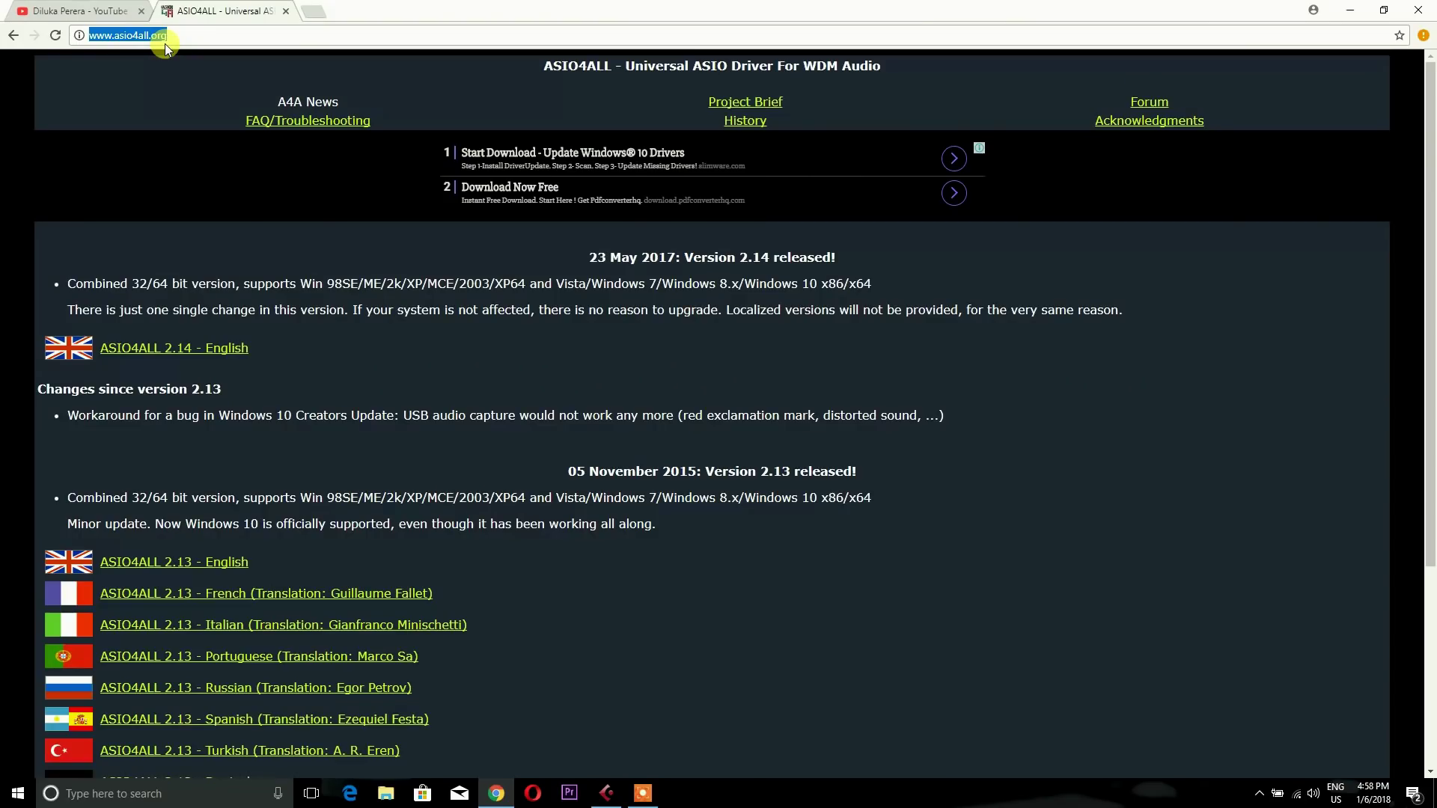
In the browser, select the ASIO4ALL site address and highlight the ASIO4ALL 2.14 download note
click(165, 43)
drag(166, 38, 90, 44)
drag(74, 309, 375, 366)
click(496, 786)
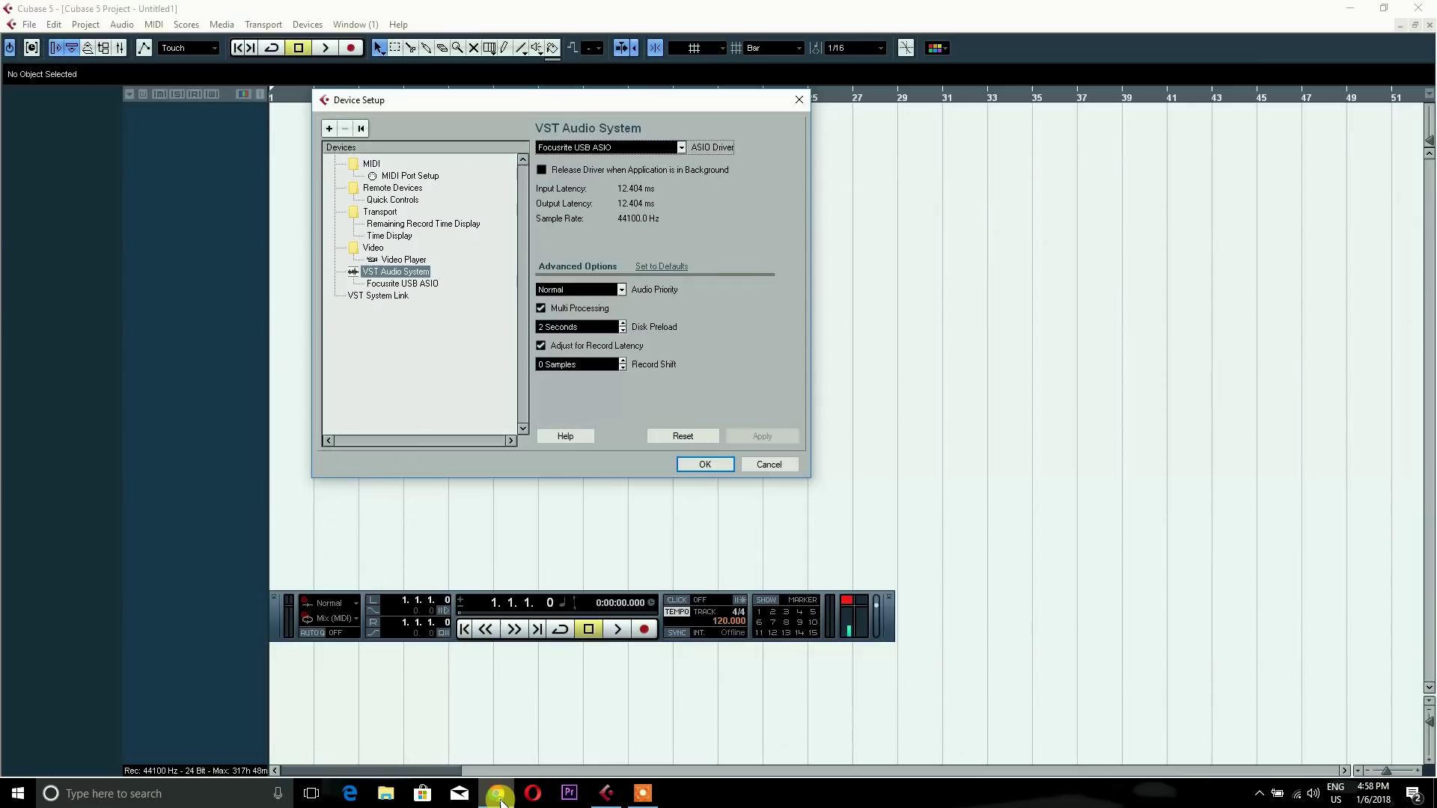
Switch the ASIO driver to Focusrite USB ASIO
click(681, 148)
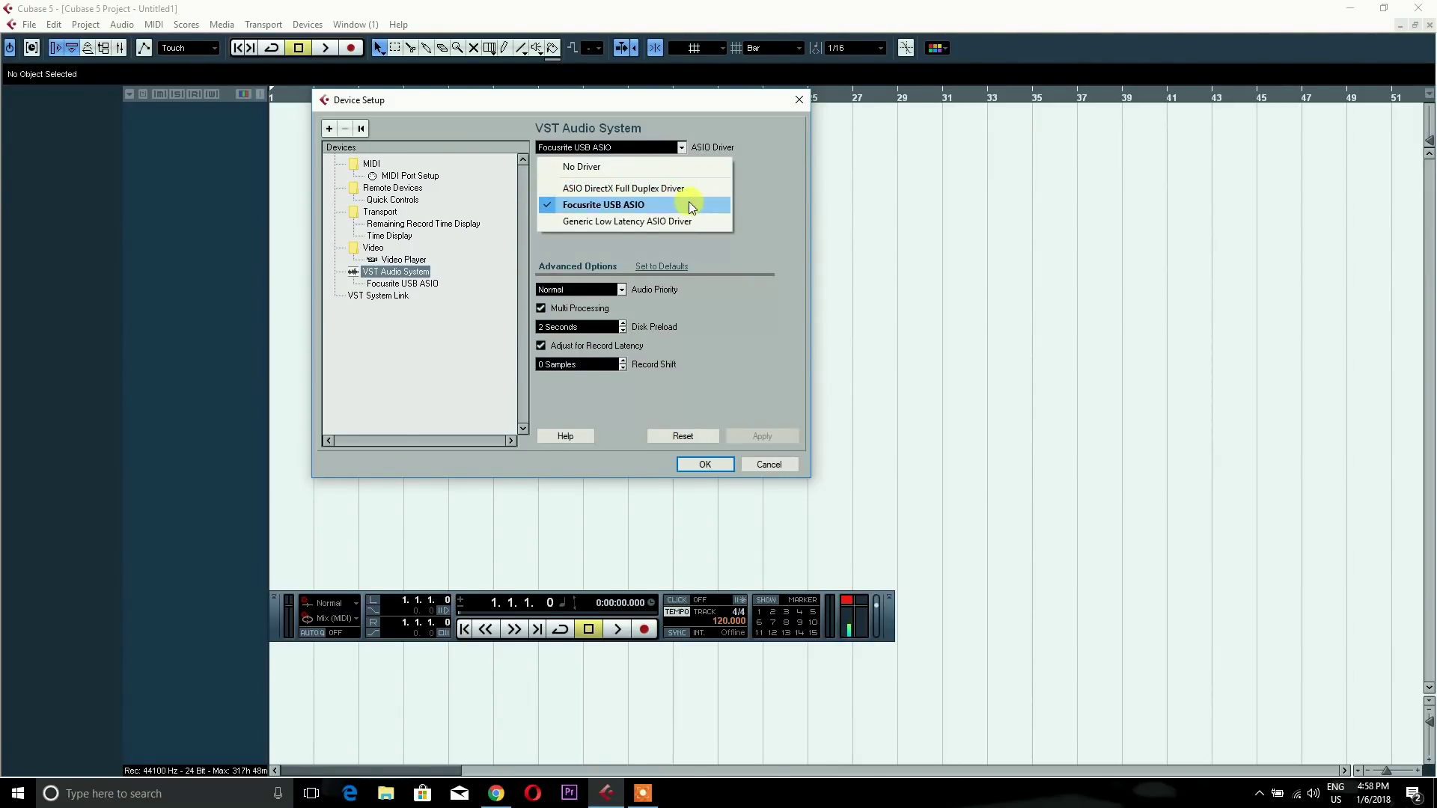
click(669, 204)
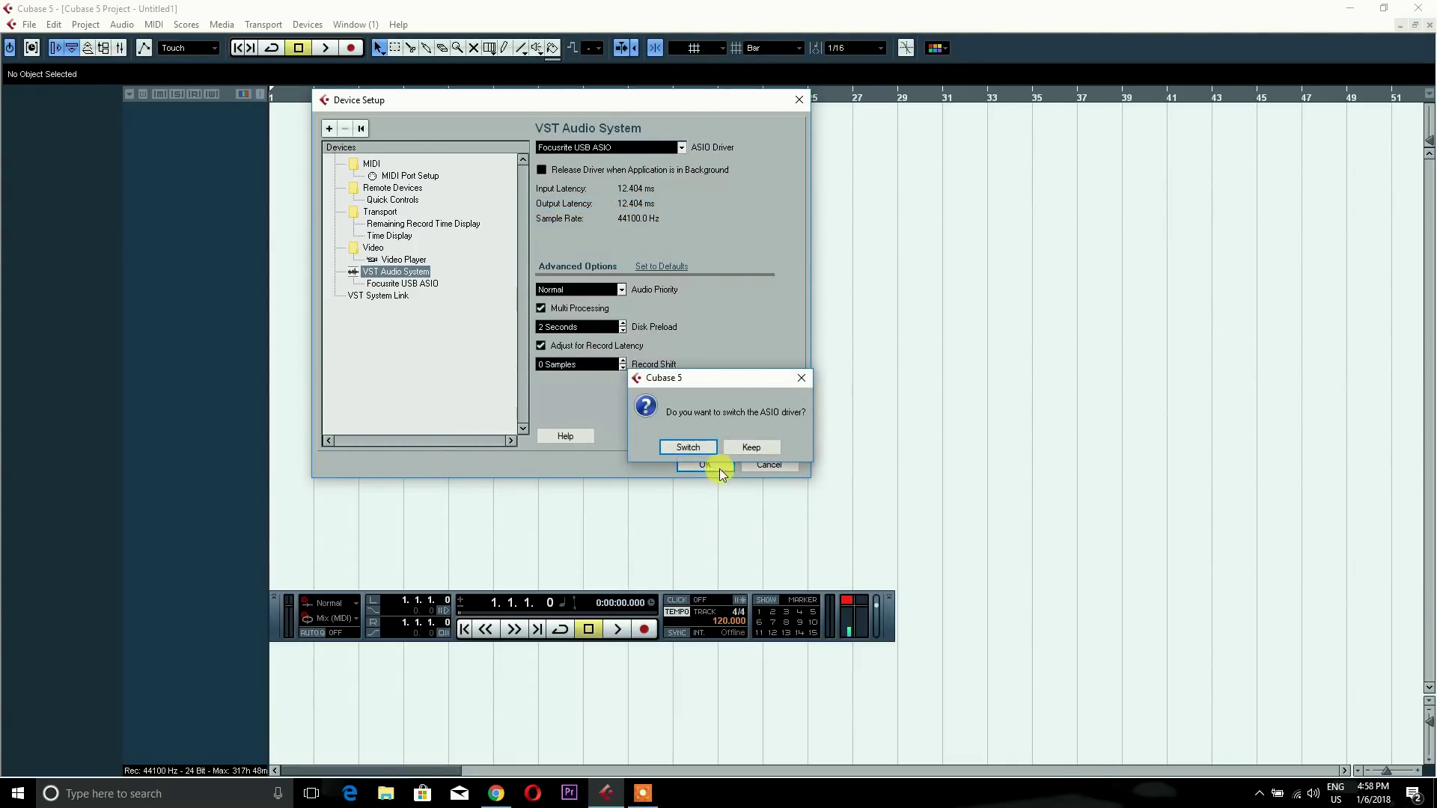
click(691, 445)
Review the Focusrite USB ASIO ports and VST System Link settings, then close Device Setup
click(402, 284)
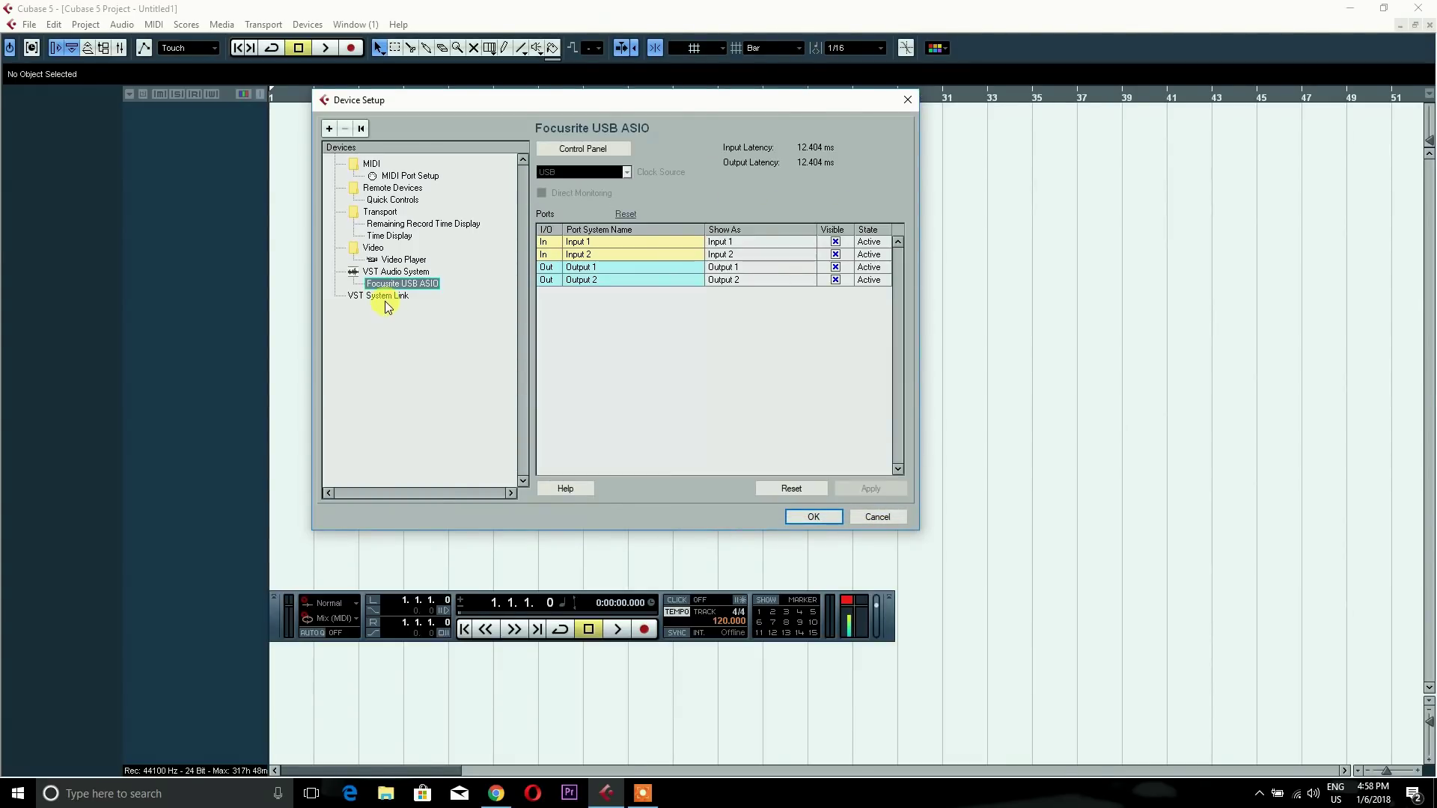
click(384, 298)
click(397, 284)
key(Return)
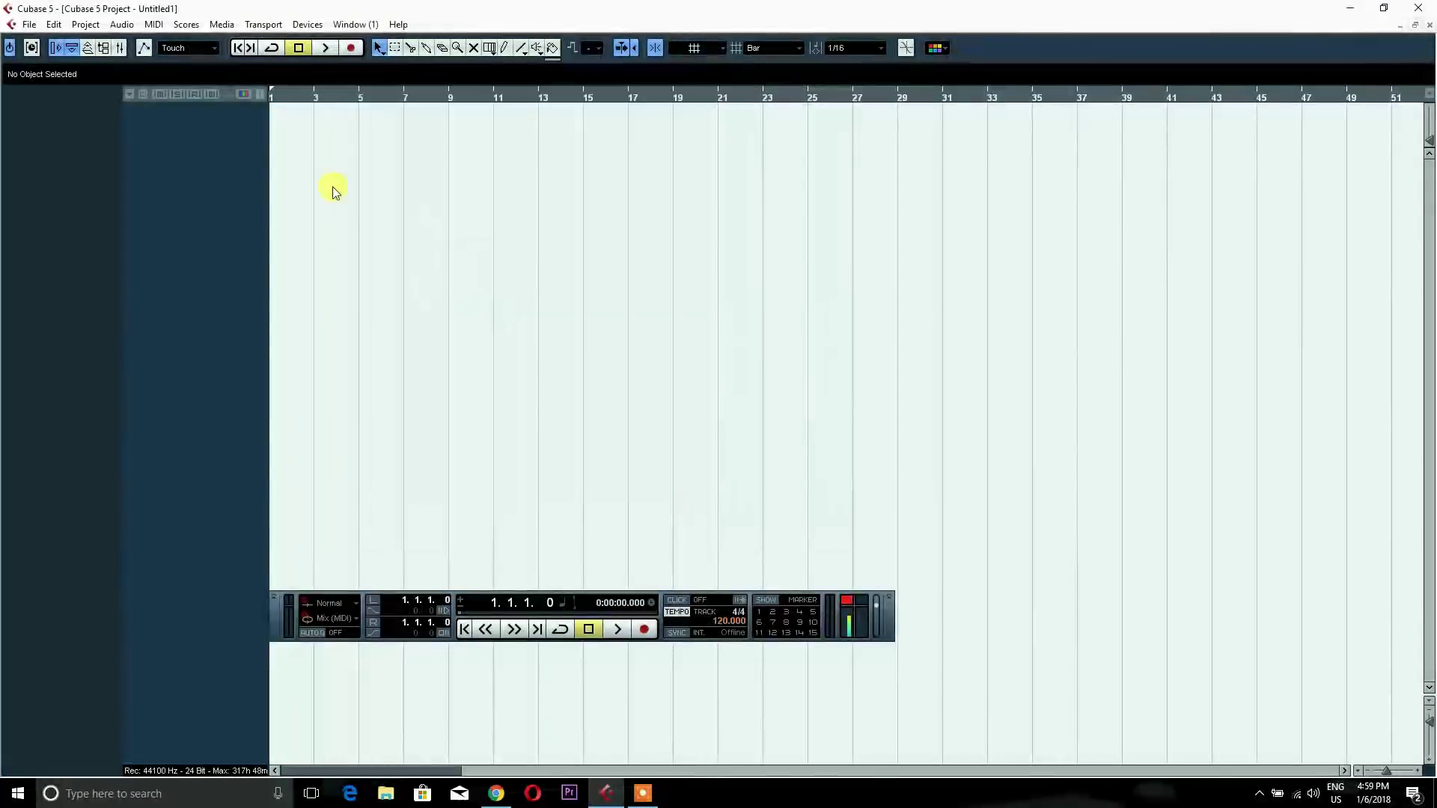
click(86, 24)
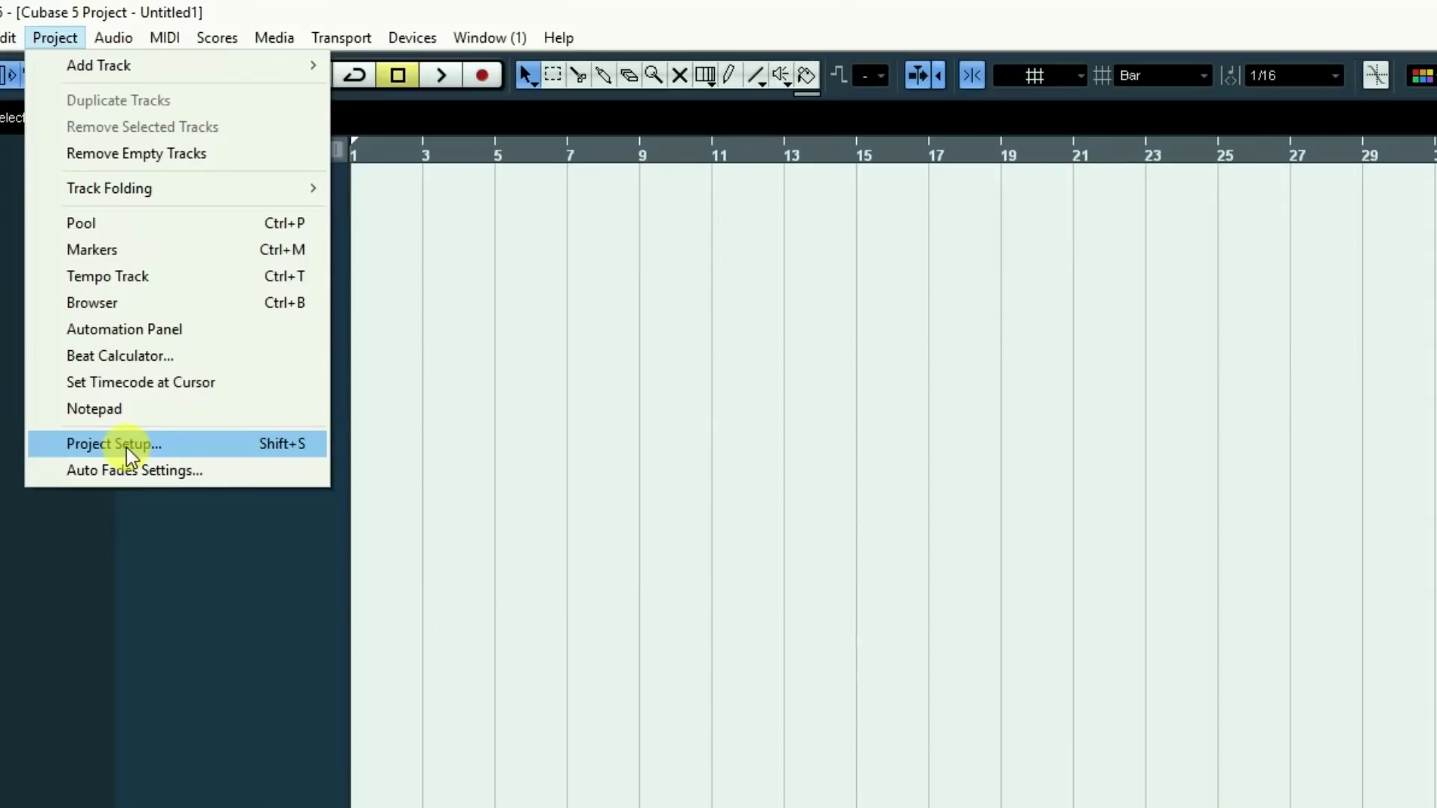
click(112, 443)
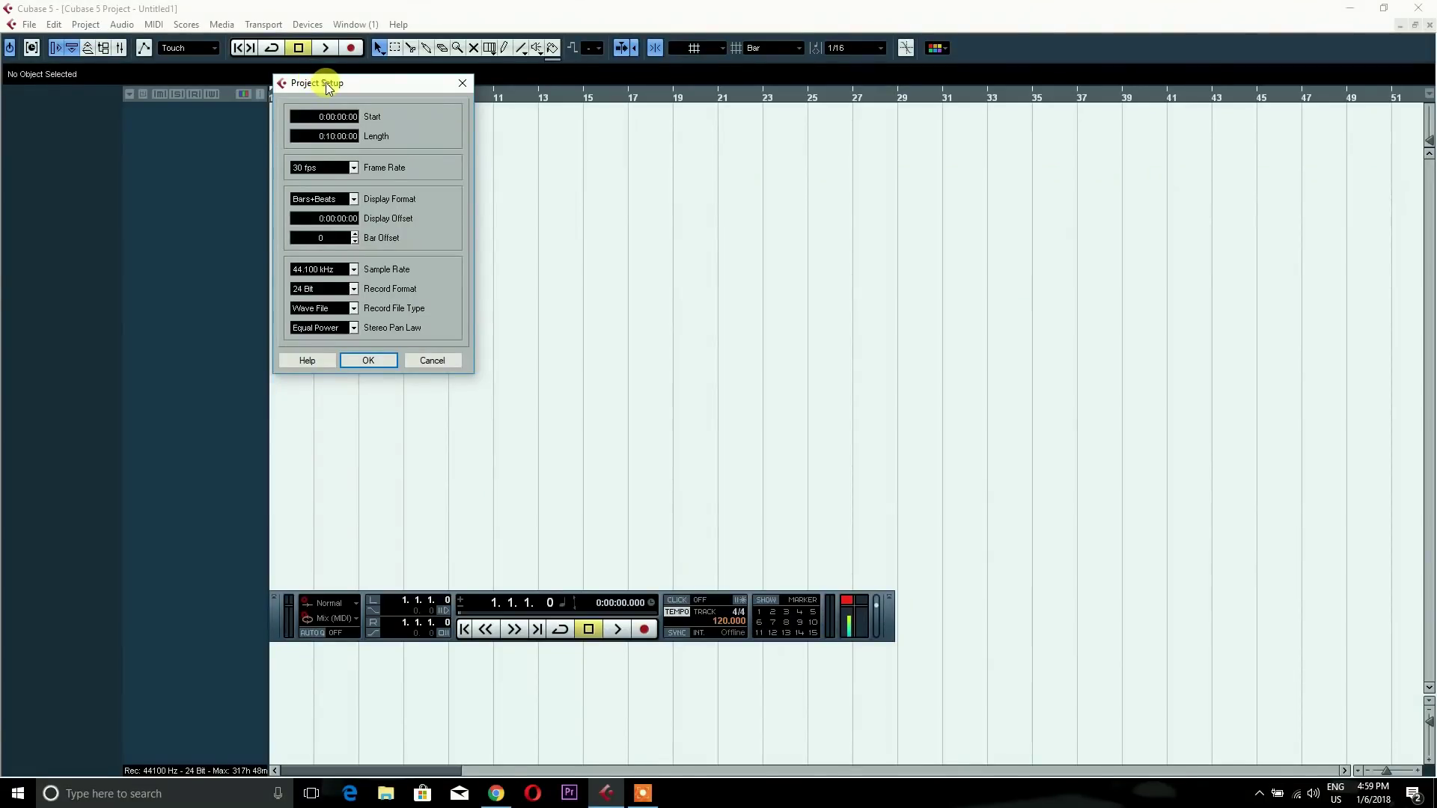
drag(325, 82, 449, 118)
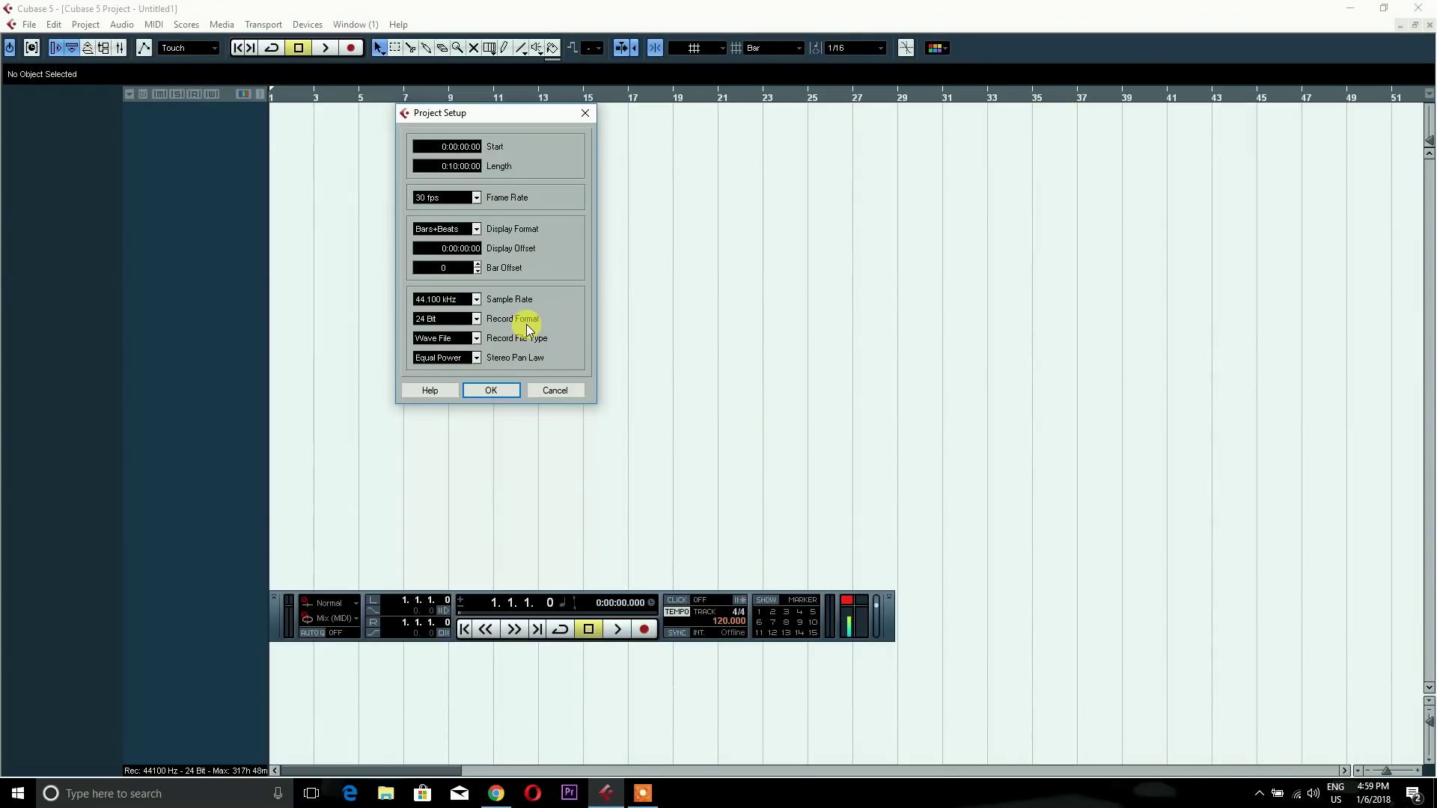
click(476, 300)
click(518, 287)
click(490, 389)
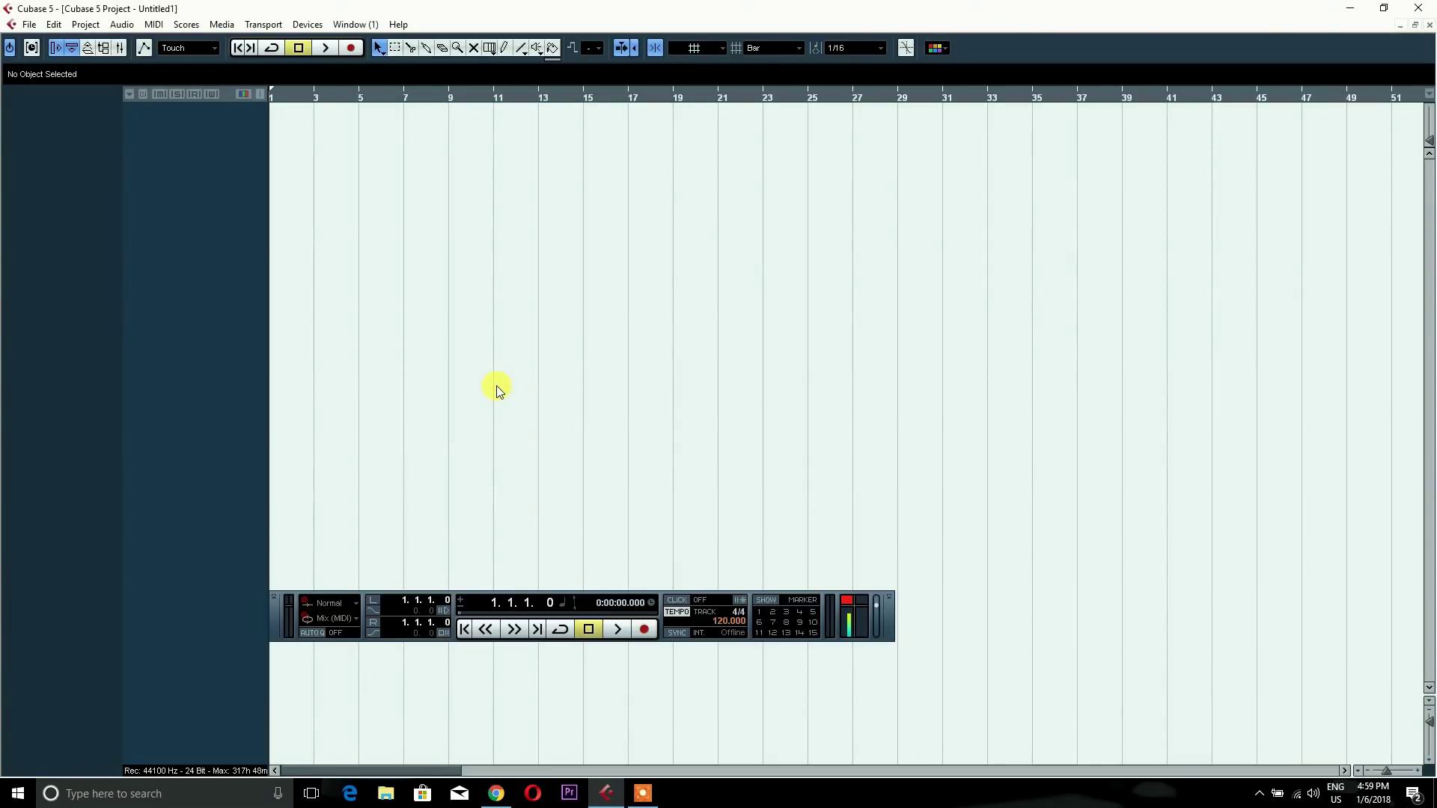
Open VST Connections, check the Inputs and Outputs buses, and widen the Bus Name column
click(306, 25)
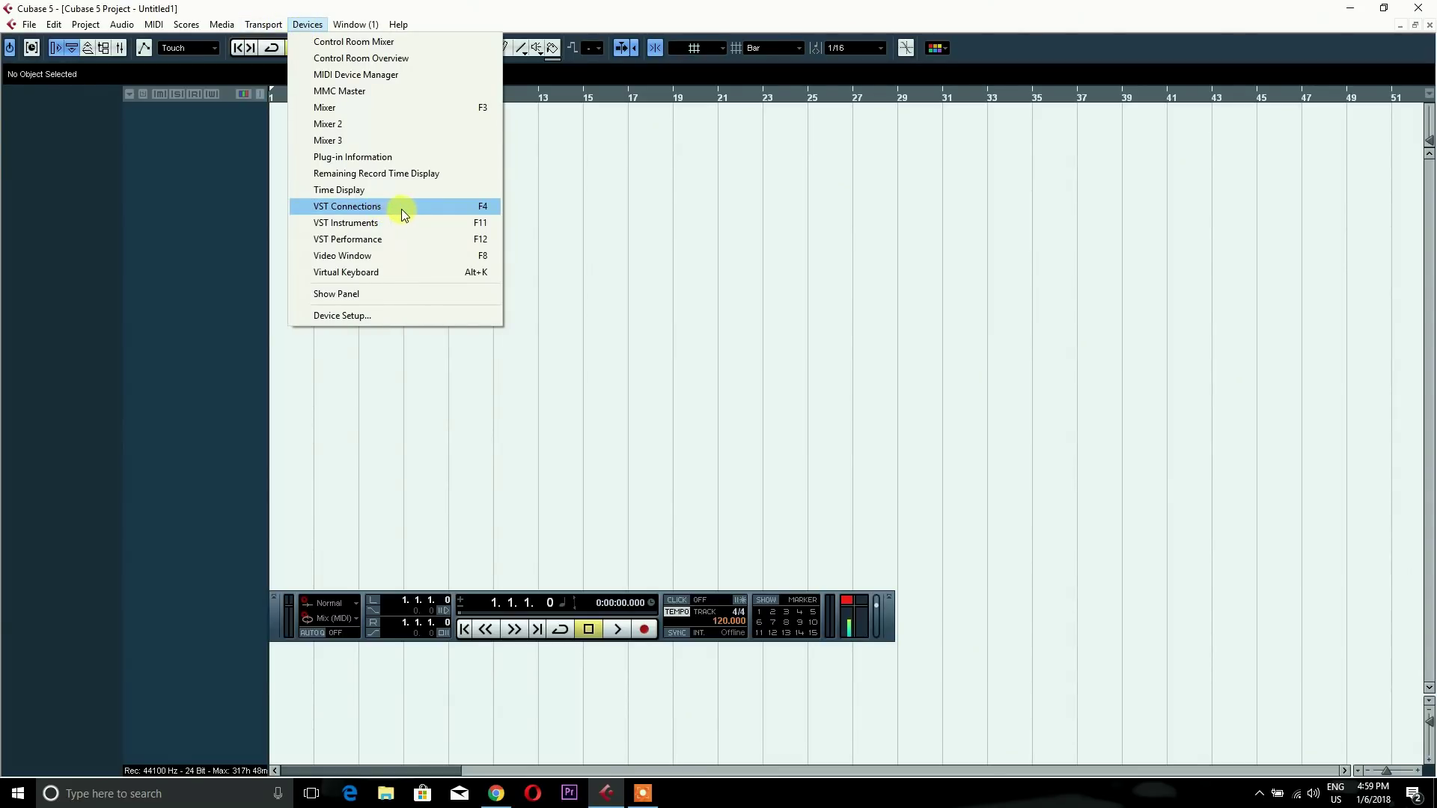
click(451, 208)
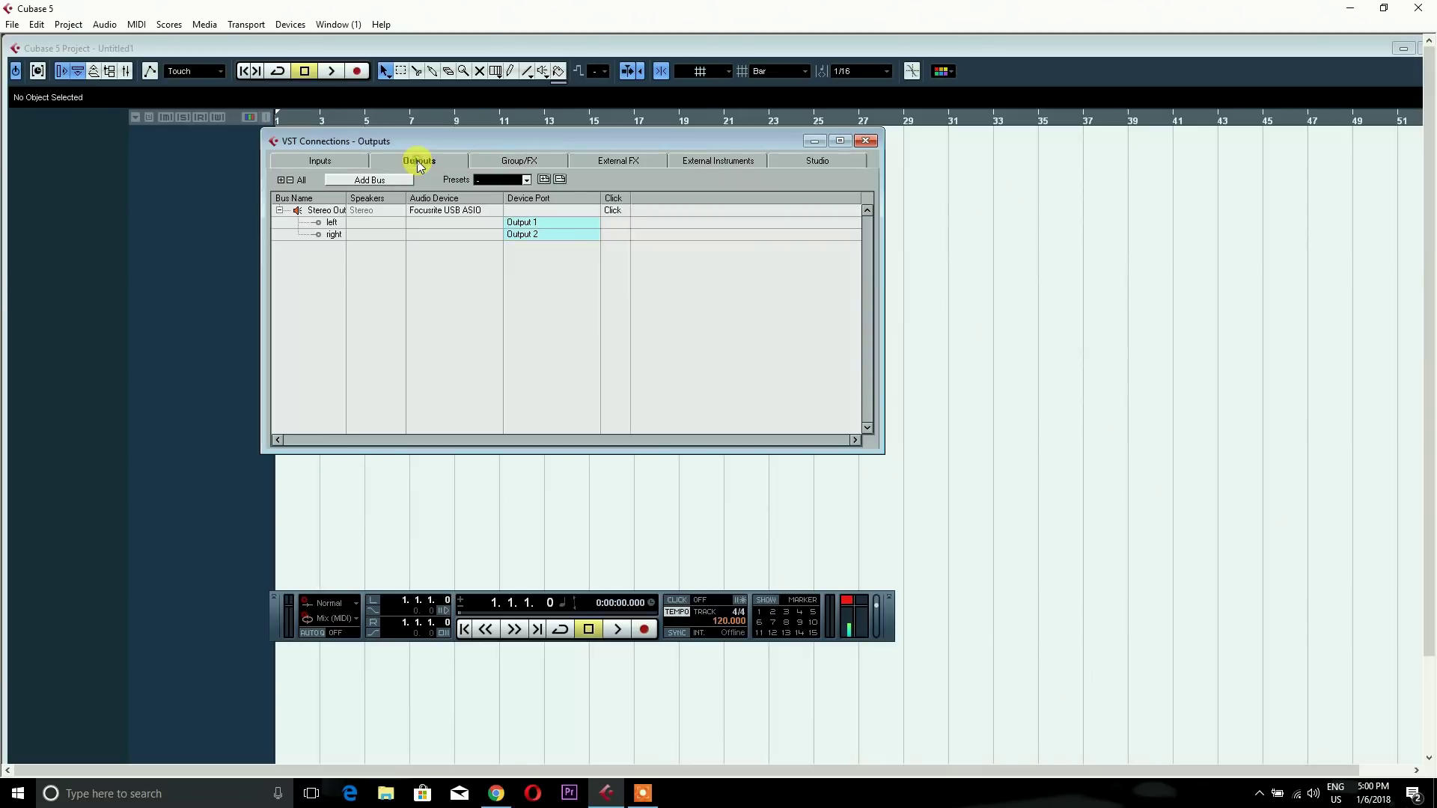
click(315, 161)
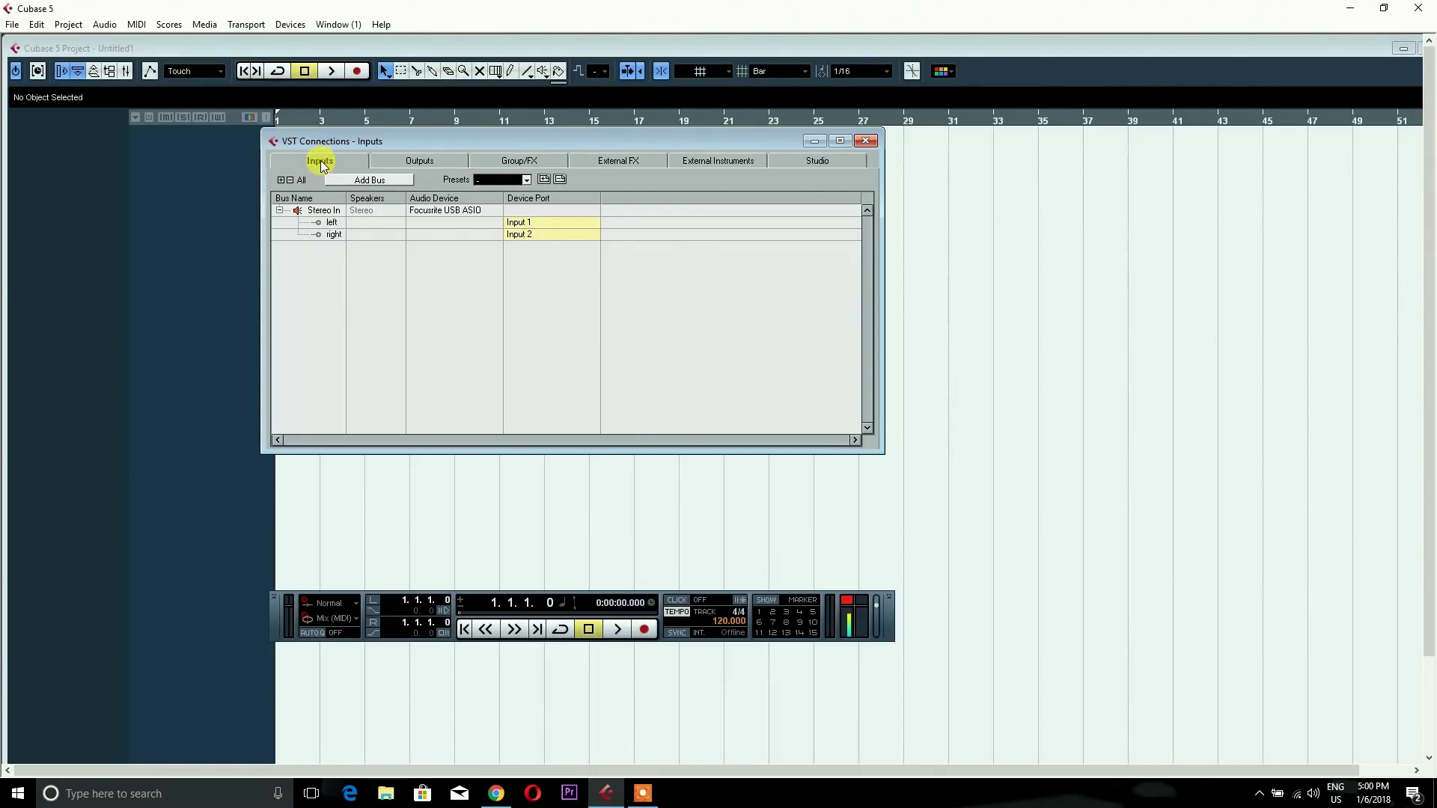
click(417, 162)
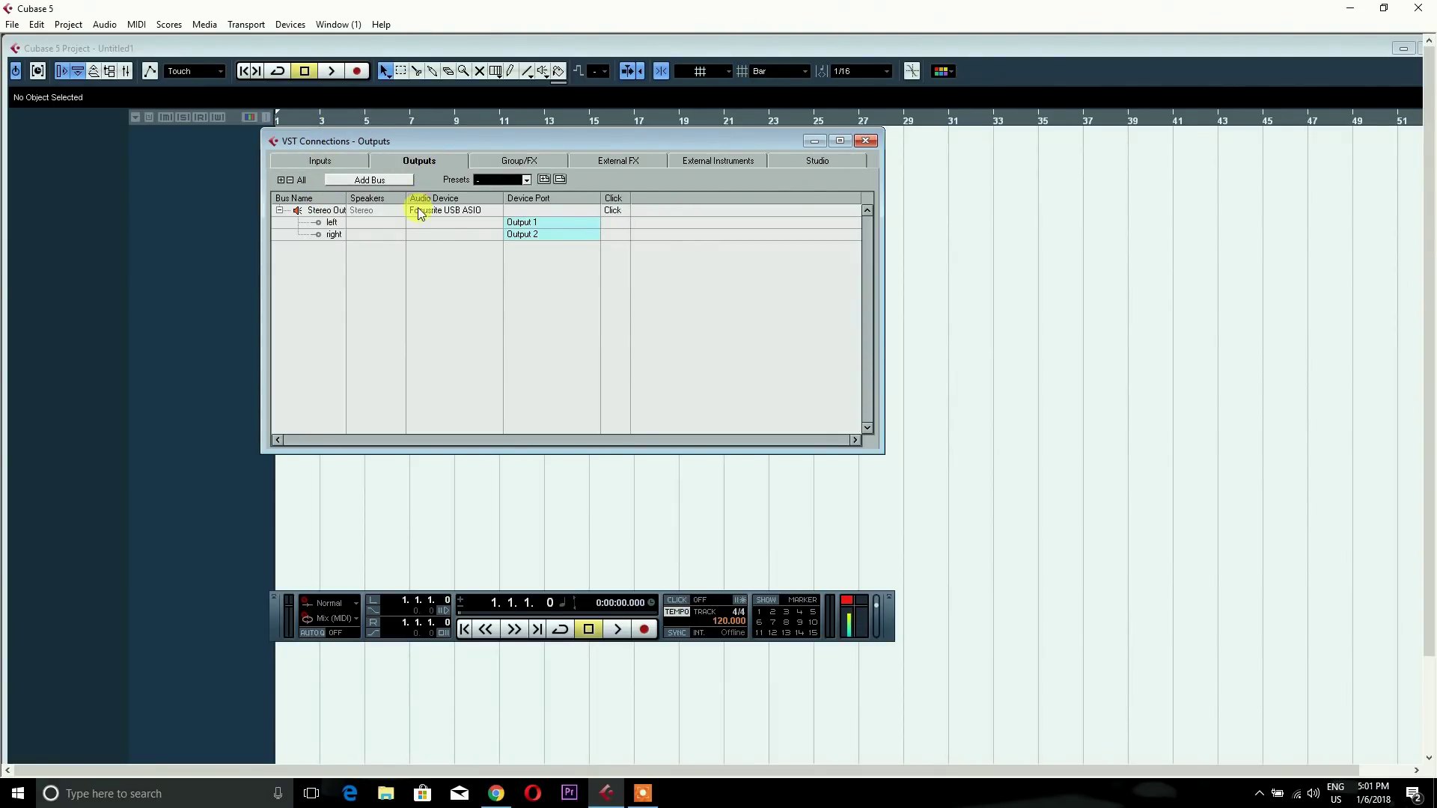
drag(347, 198, 393, 198)
Reconnect Stereo Out to Focusrite USB ASIO with left on Output 1 and right on Output 2
click(338, 213)
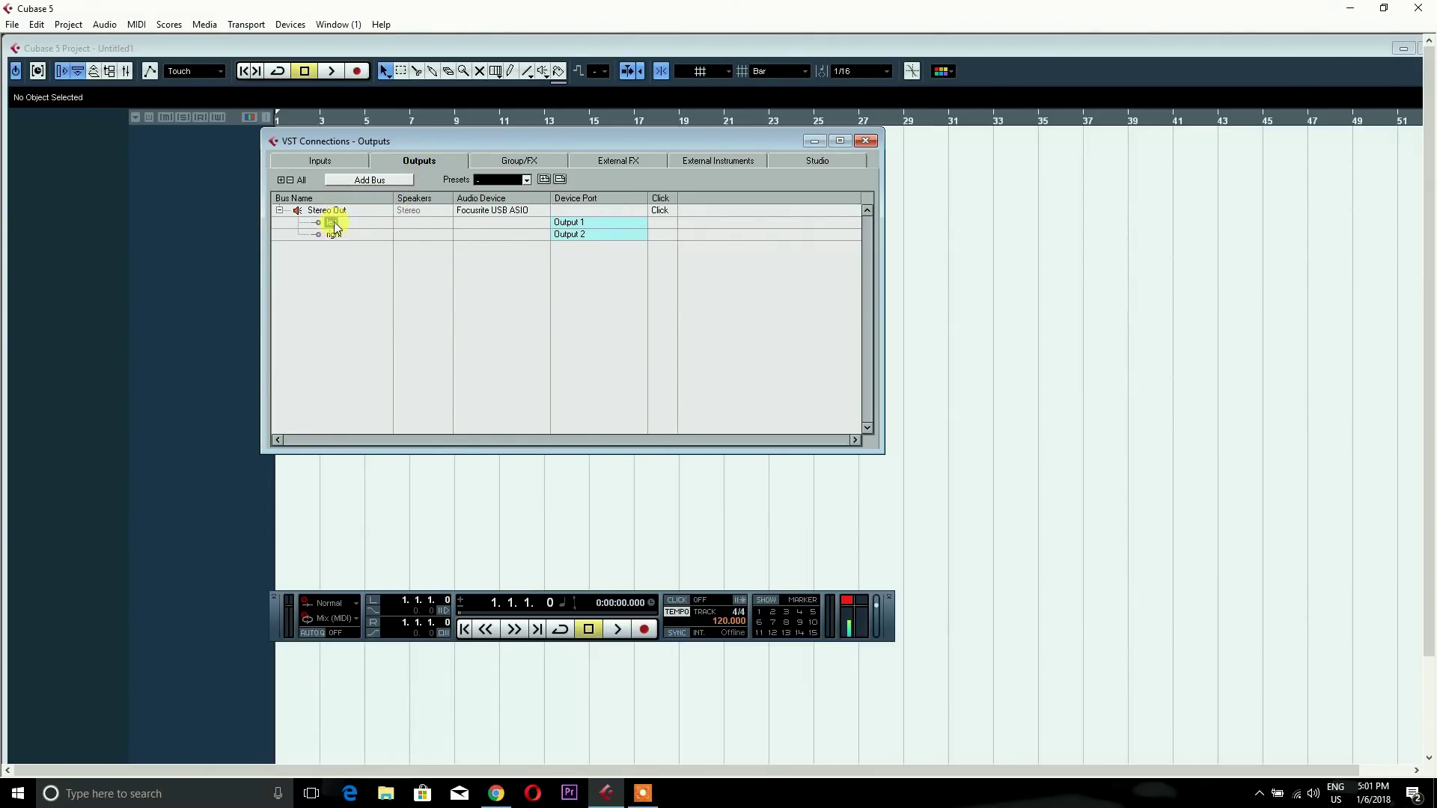
click(494, 210)
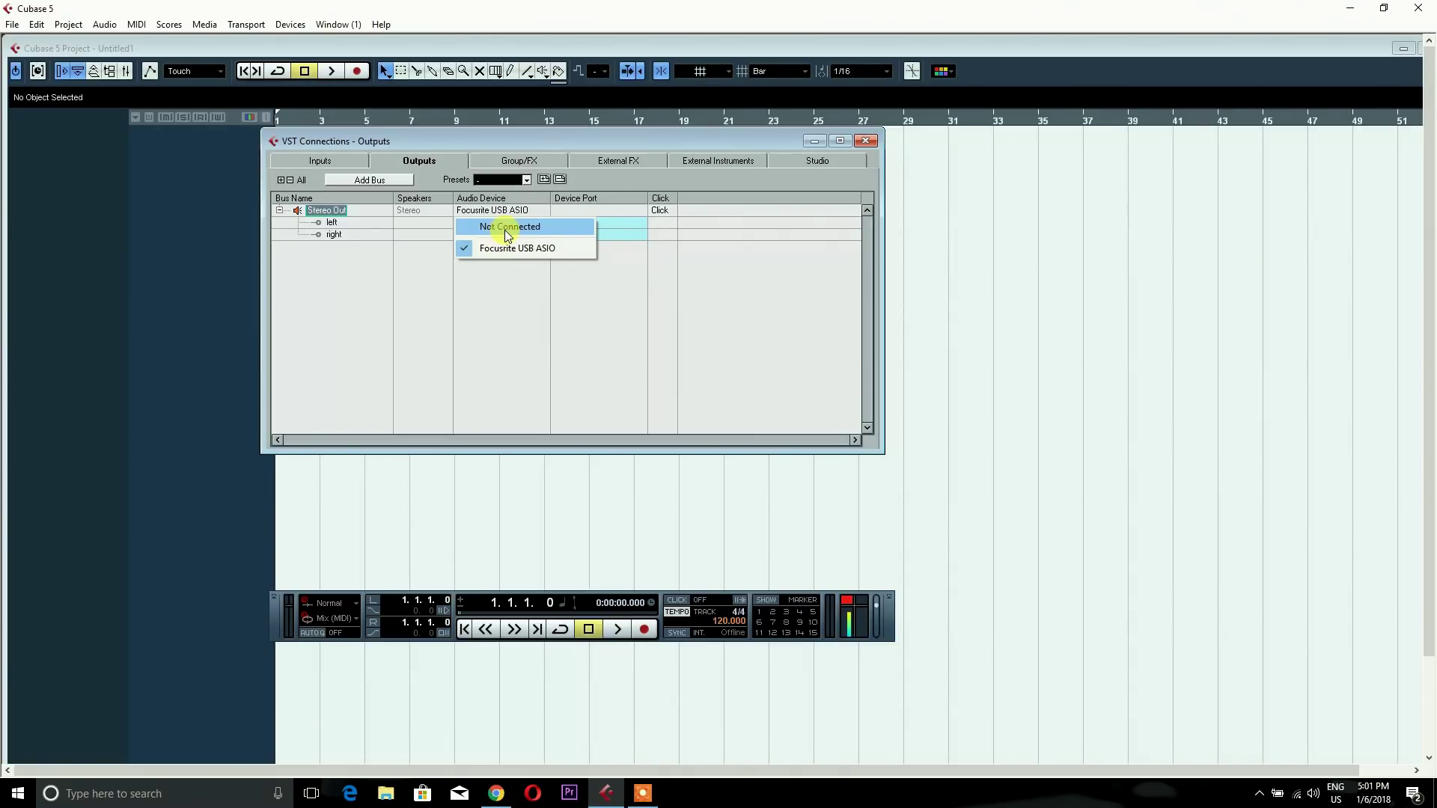
click(505, 229)
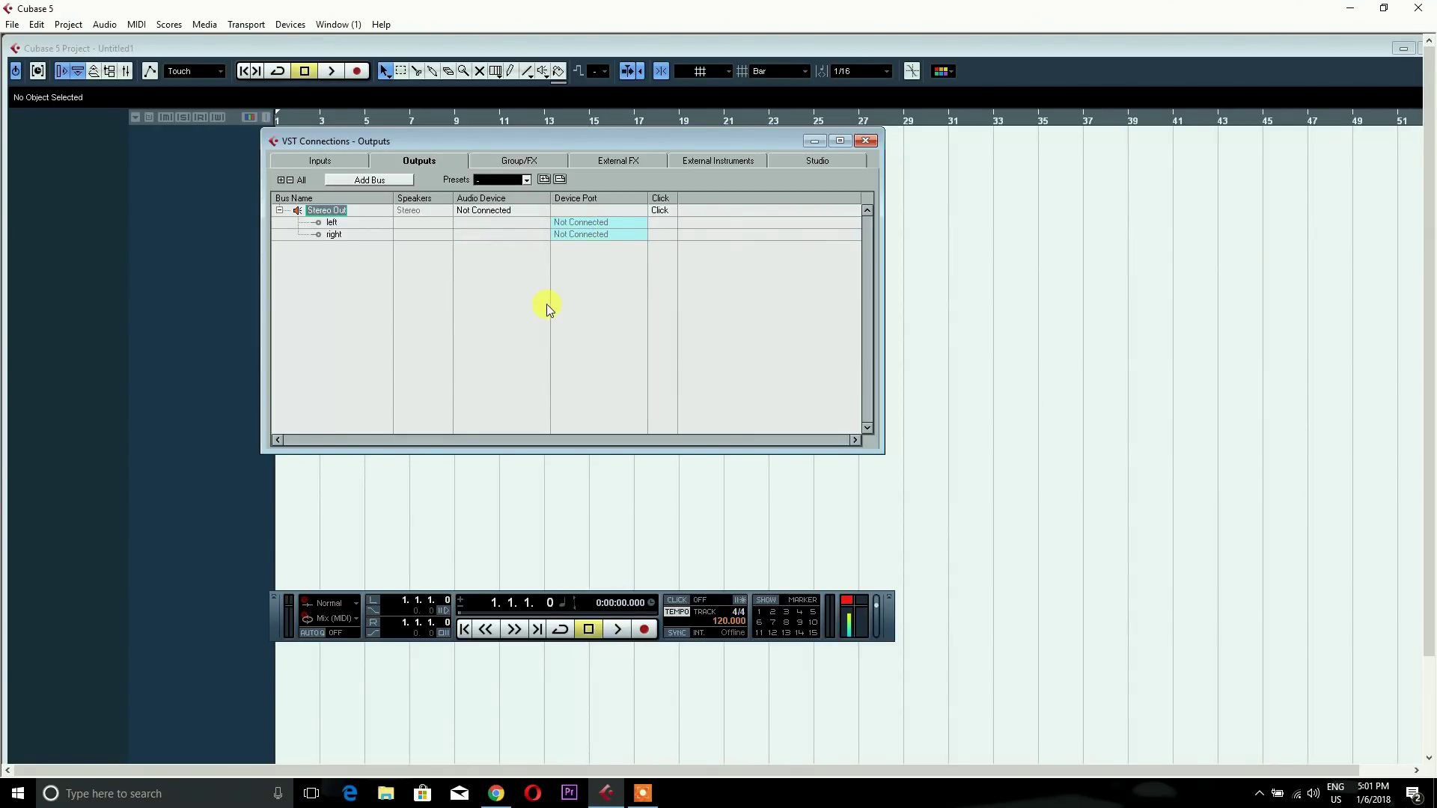
click(505, 213)
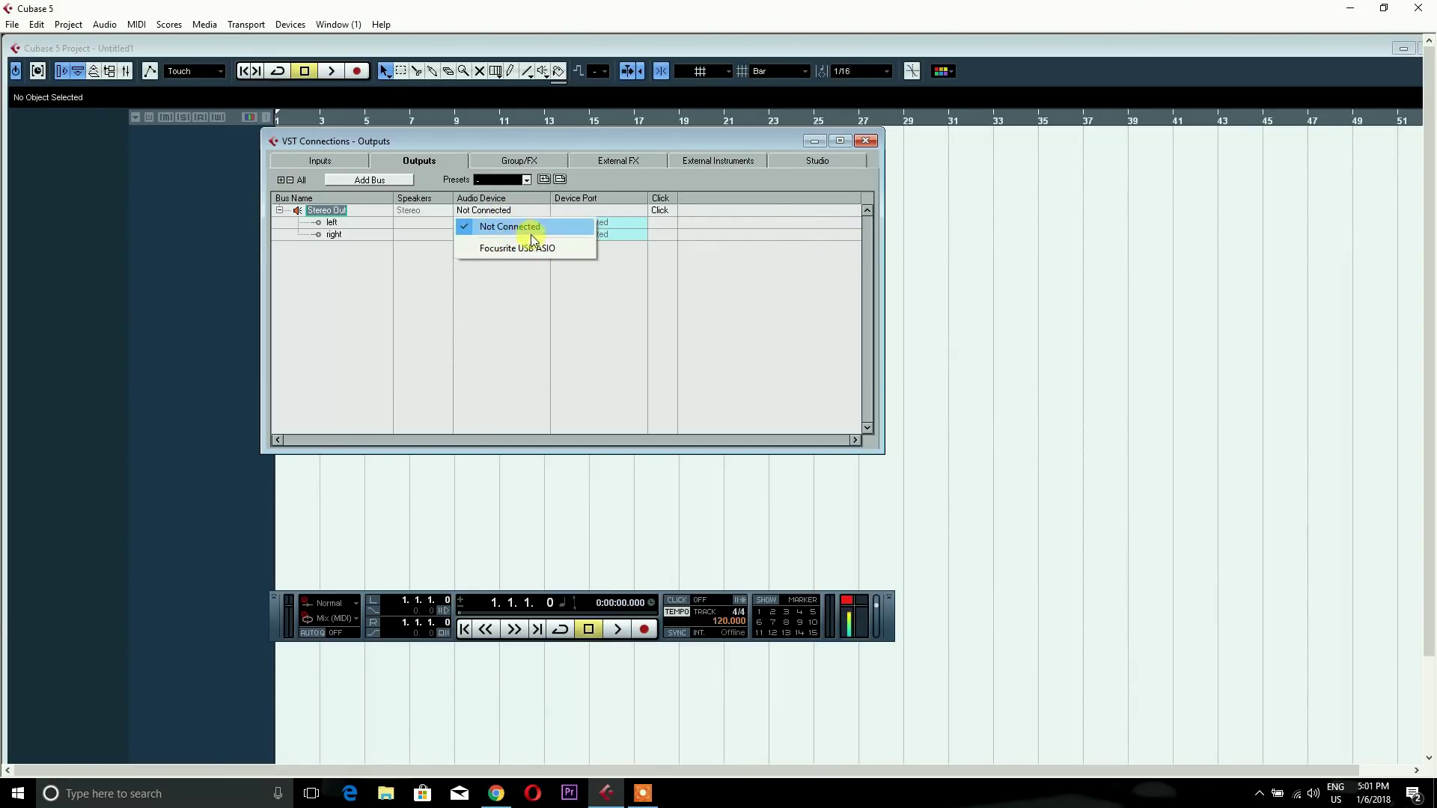
click(541, 257)
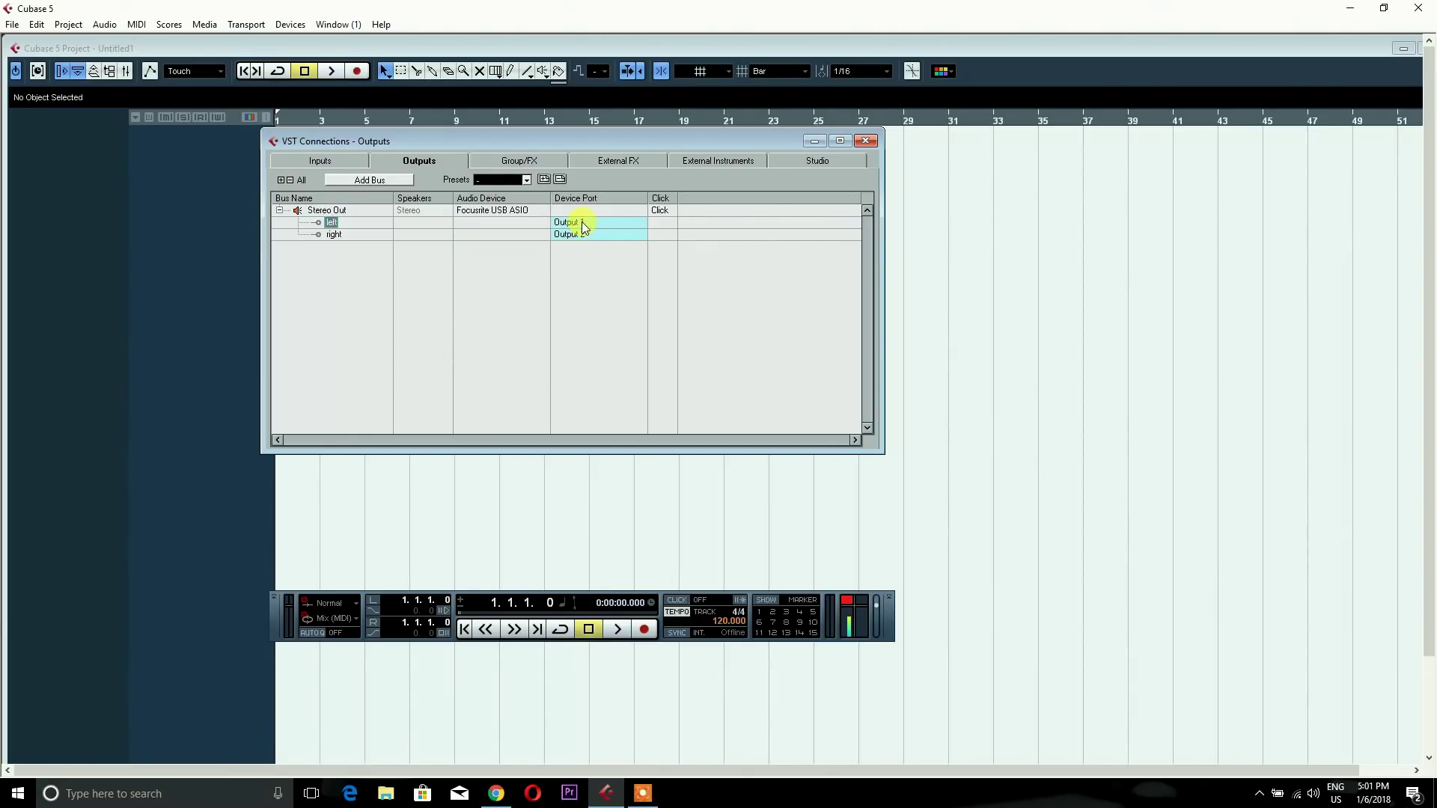
click(580, 223)
click(608, 262)
click(582, 235)
click(583, 285)
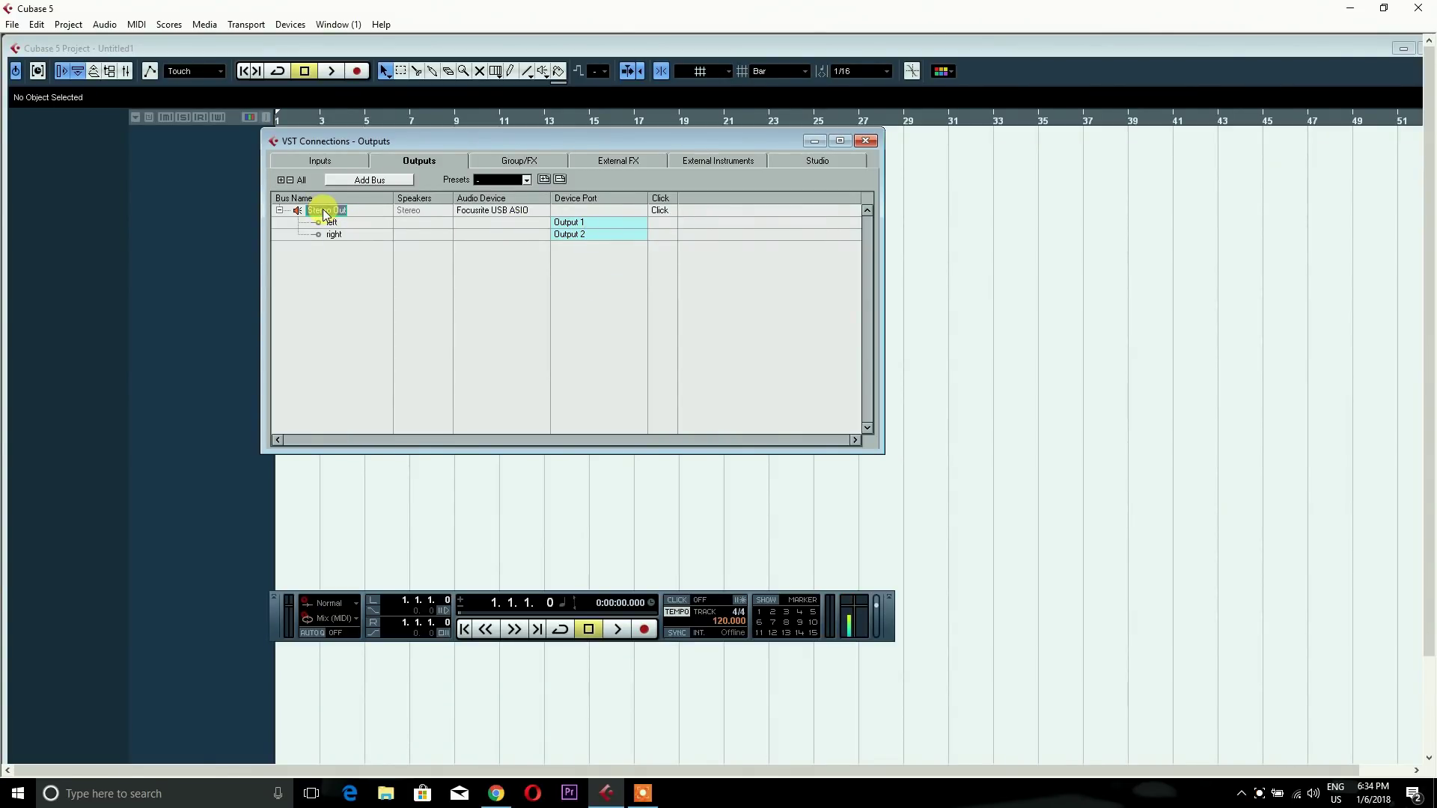
Remove the Stereo Out bus and add a new stereo output bus on Focusrite USB ASIO
right_click(326, 213)
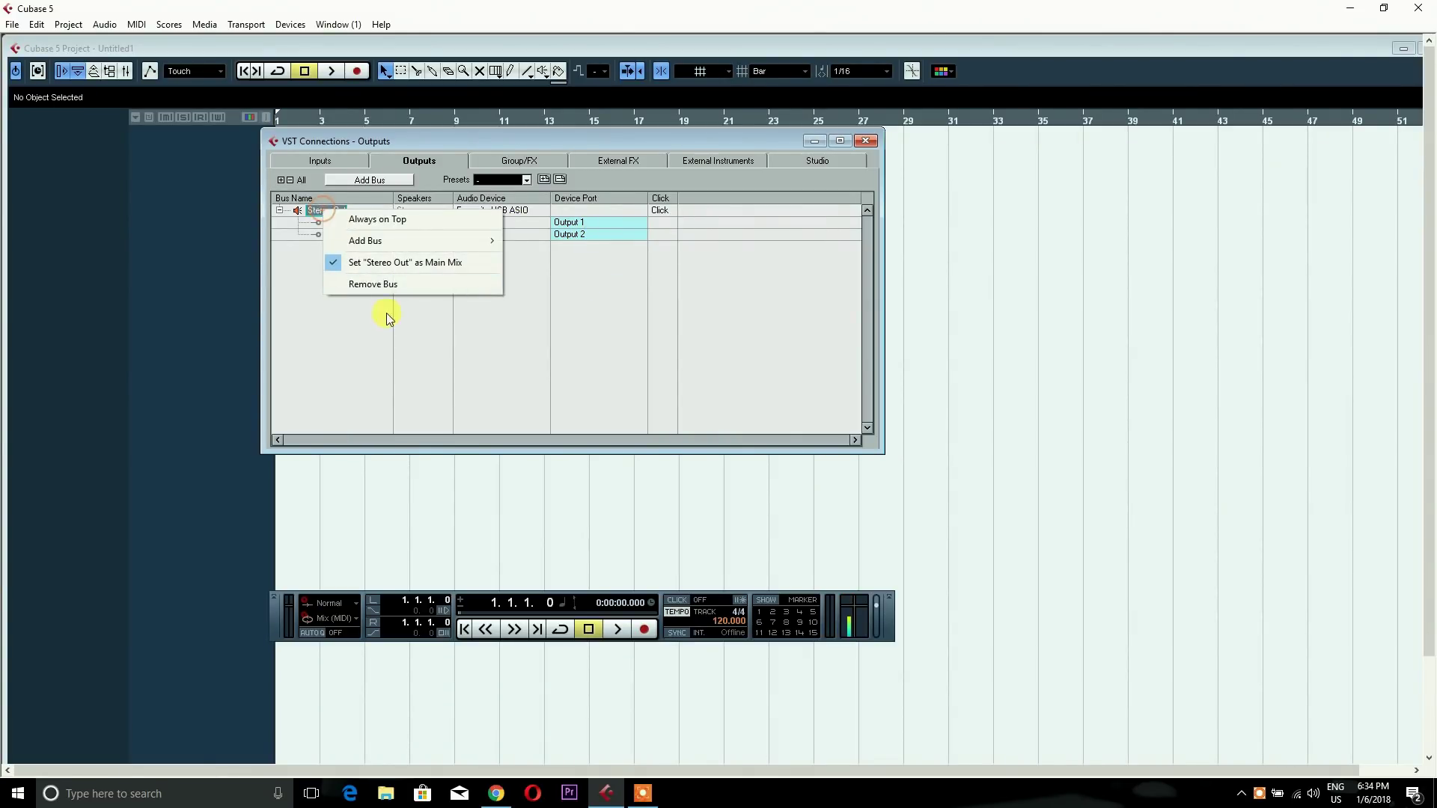
click(419, 282)
click(703, 447)
click(369, 180)
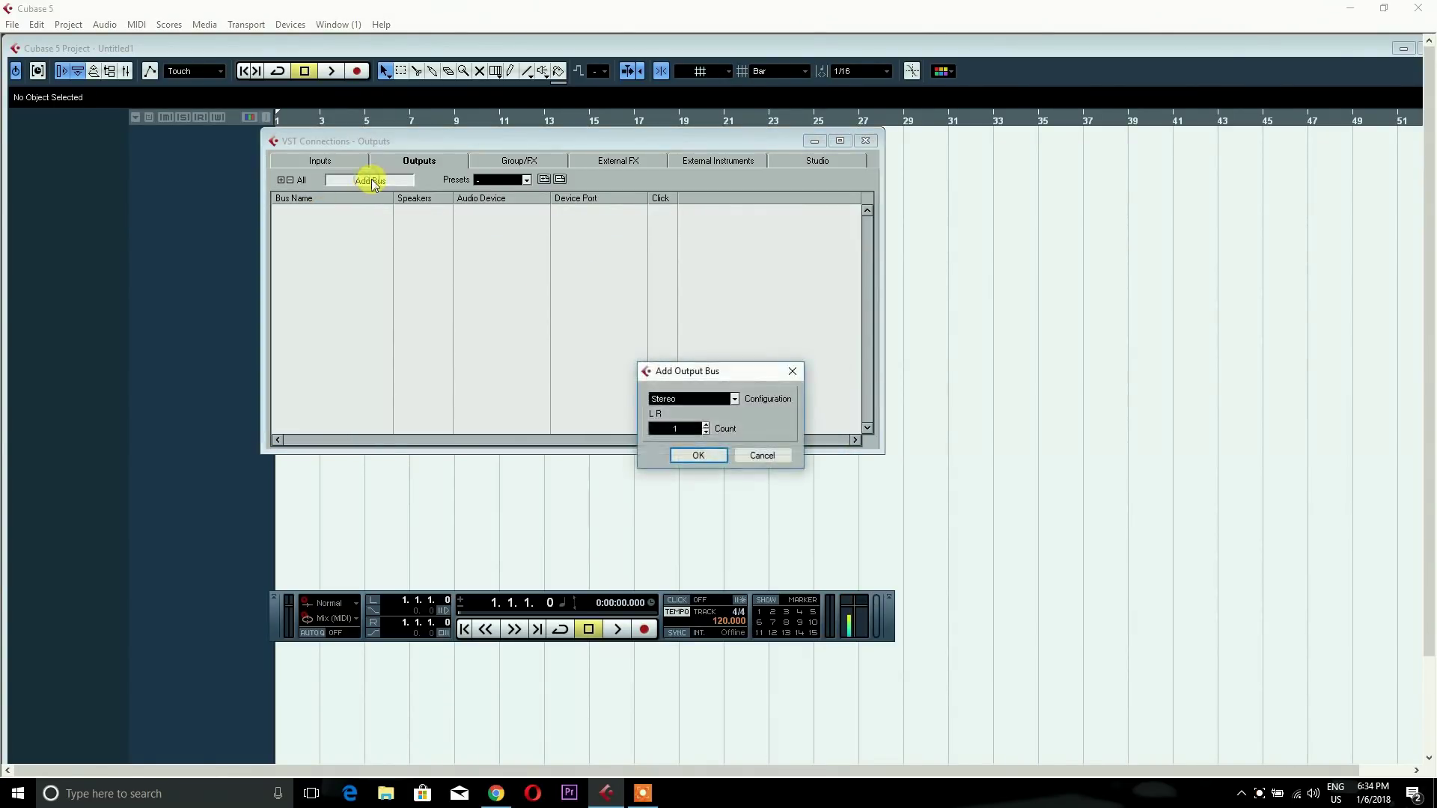
drag(671, 371, 536, 276)
click(563, 360)
click(557, 211)
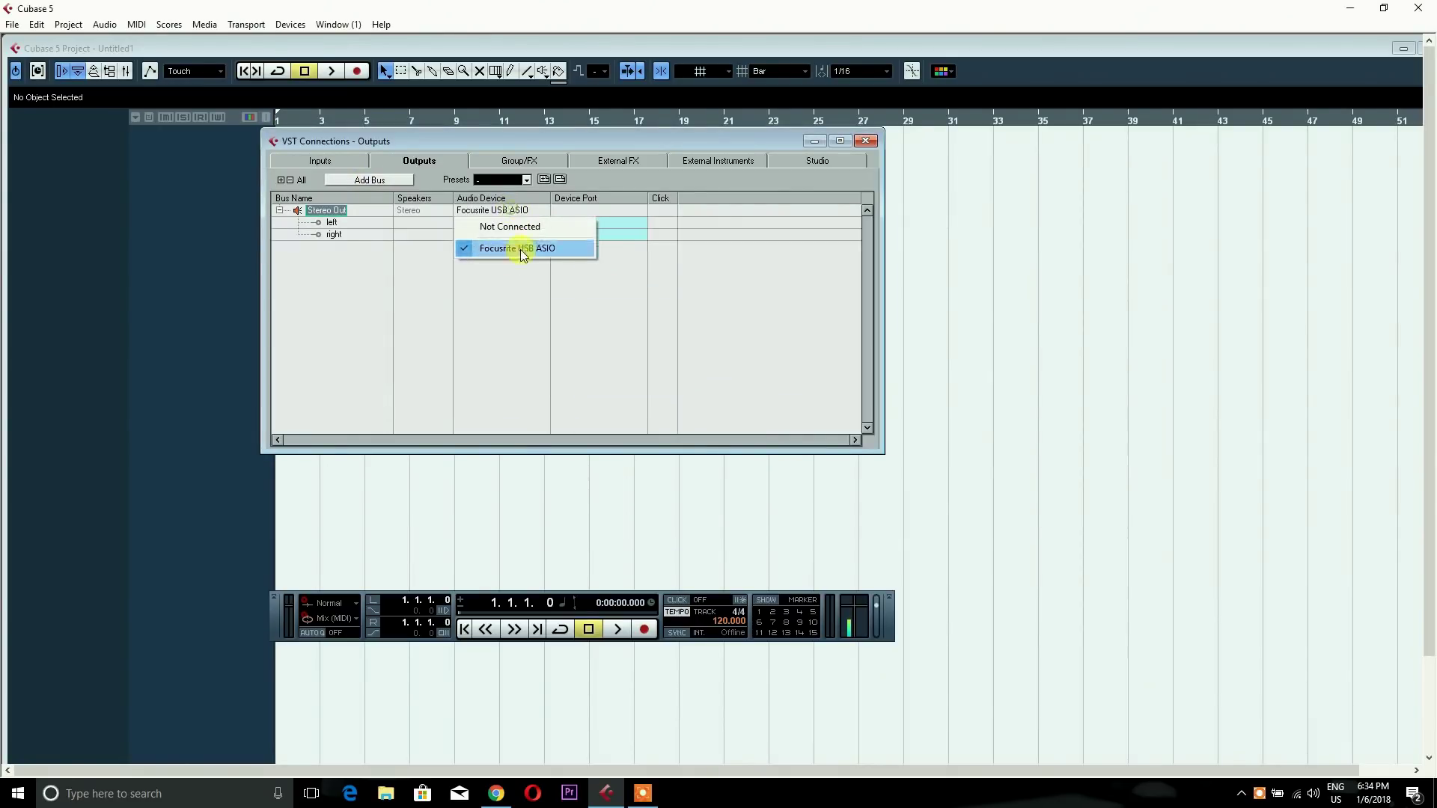